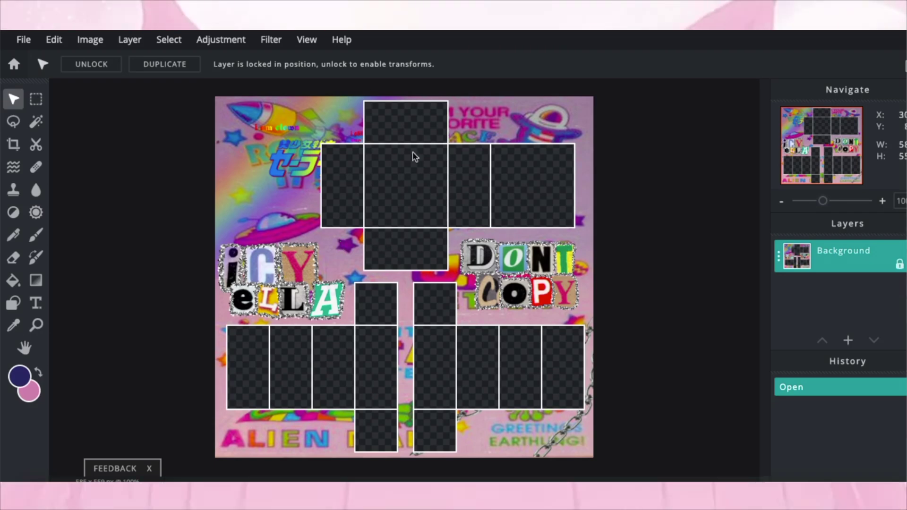
Step: Zoom in and back out on the collage pants template to inspect it
scroll(415, 157, up, 5)
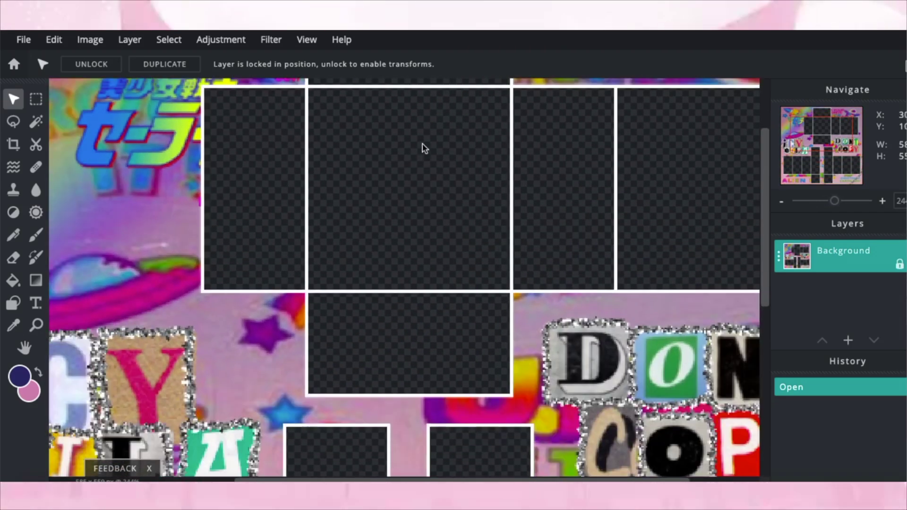
scroll(418, 154, up, 2)
scroll(496, 186, down, 4)
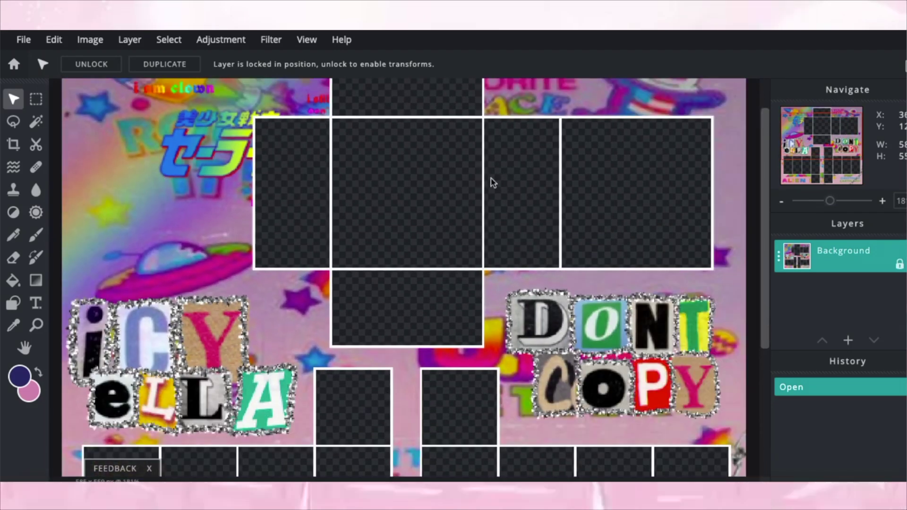
scroll(387, 192, down, 4)
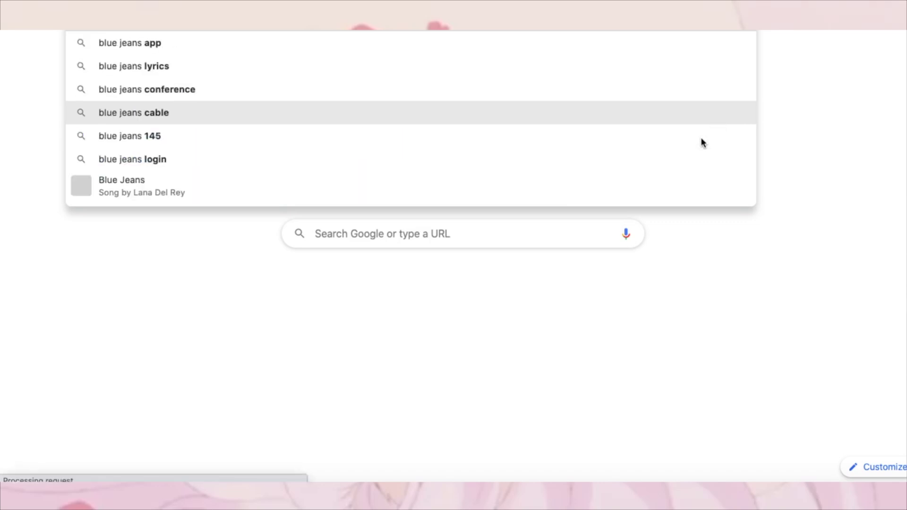
Step: Search Google for 'jeans' and switch to the image results
key(super+a)
text(jeans)
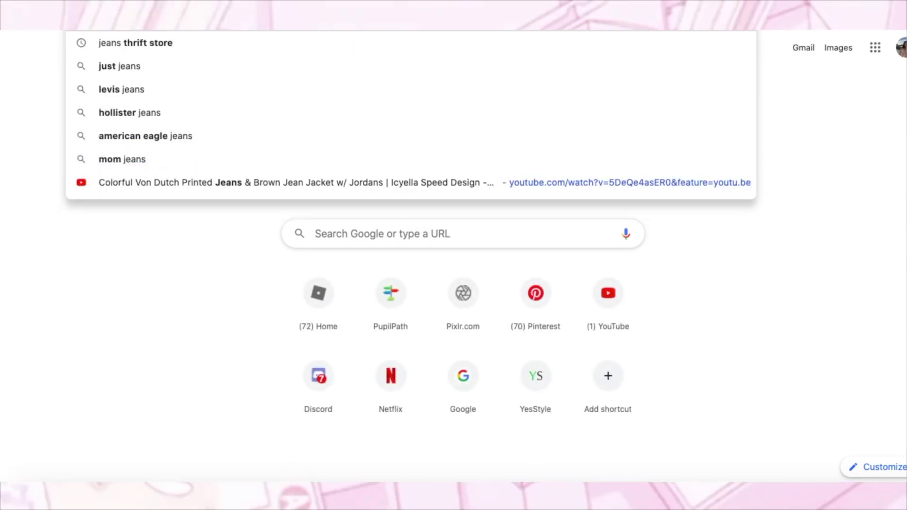
key(Return)
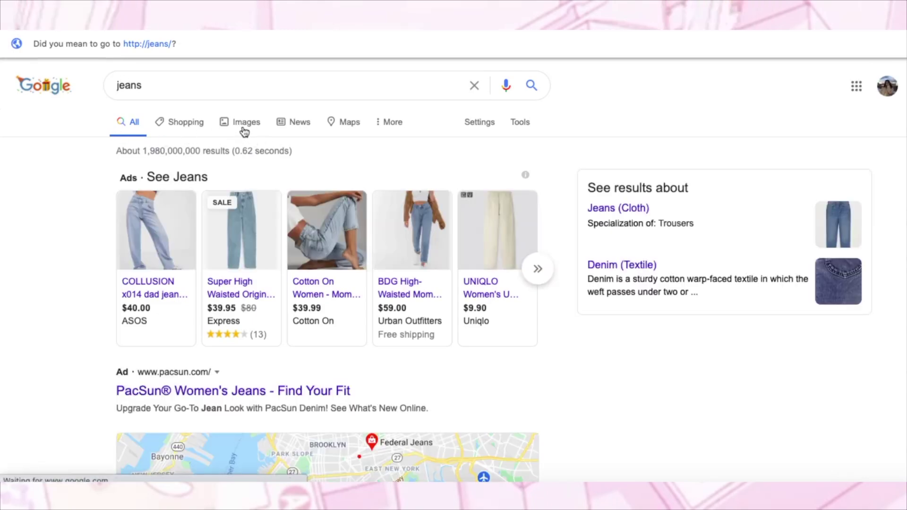
click(245, 133)
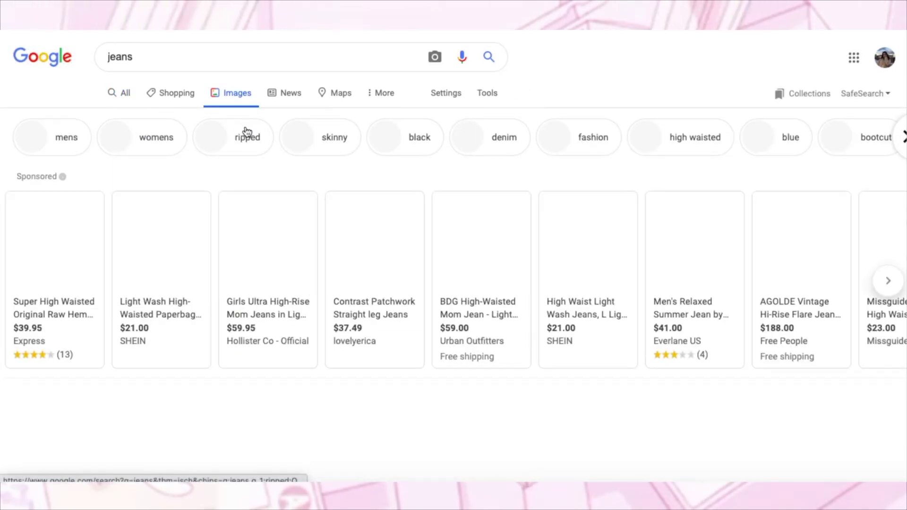
Step: Open the baggy denim jeans image in a larger preview
scroll(423, 178, down, 1)
scroll(422, 173, down, 2)
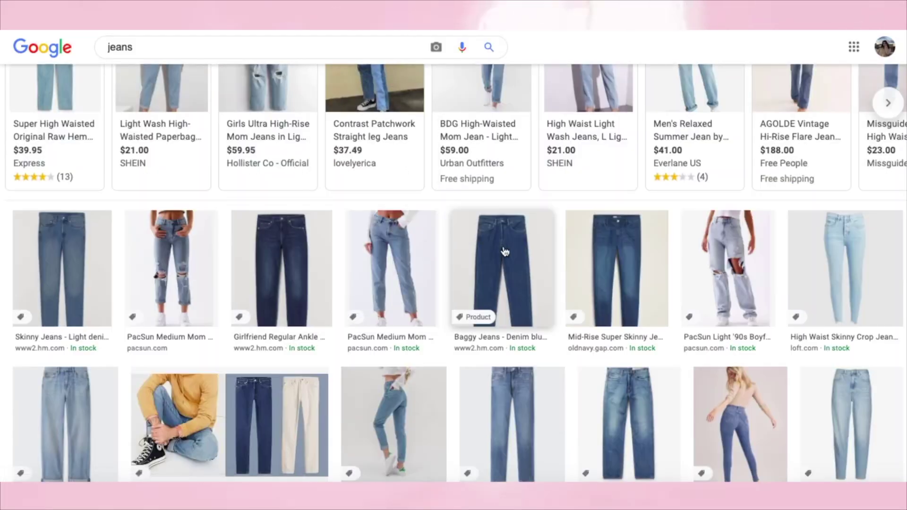
click(505, 253)
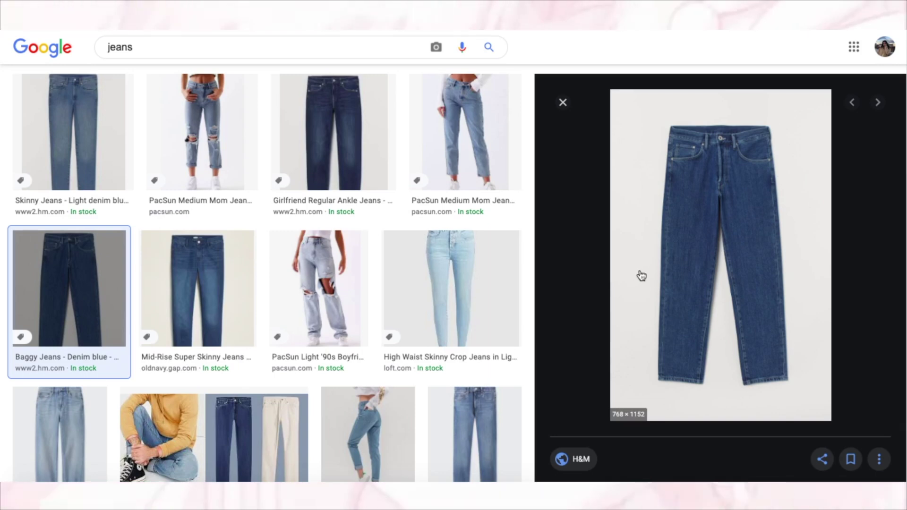
Step: Screenshot the jeans' waist area, then a section of one leg as fabric
key(super+shift+4)
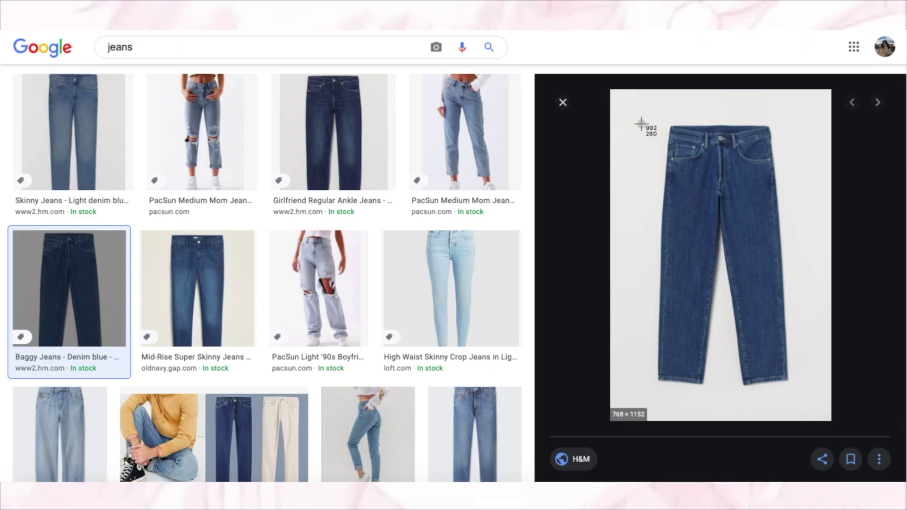
drag(665, 132, 795, 192)
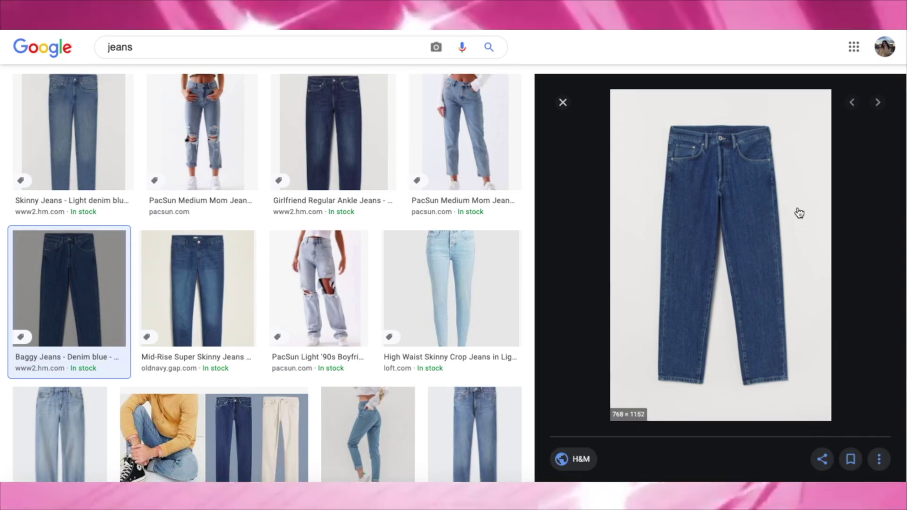
key(super+shift+4)
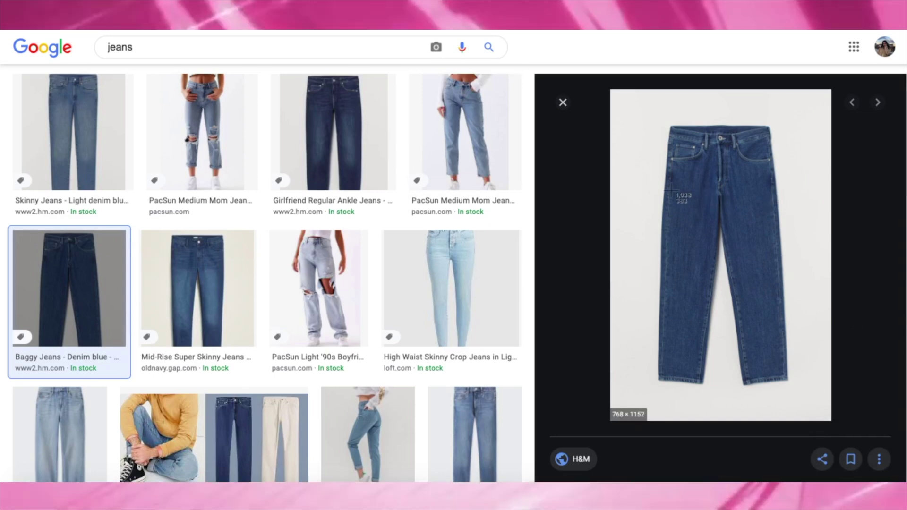
drag(673, 188, 707, 255)
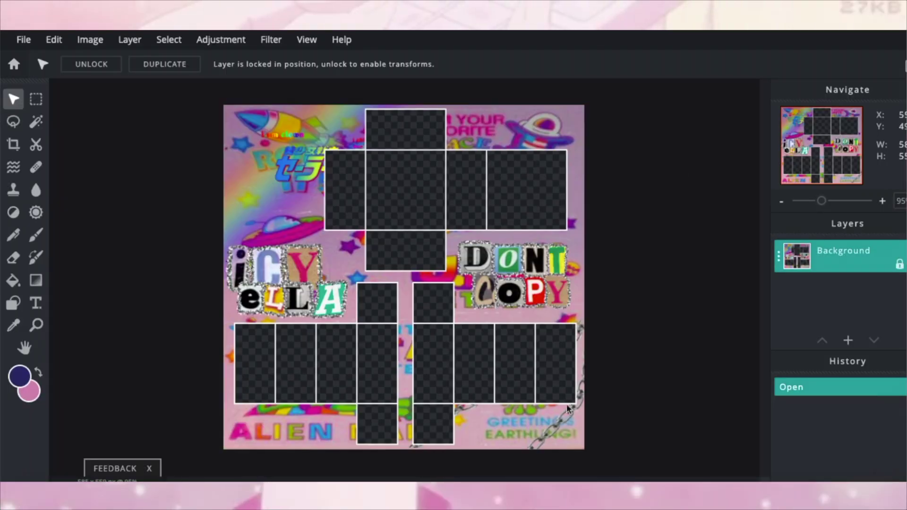
Step: Add the 'Screen Shot 1.06.27 AM' jeans waist file as a new image layer
click(849, 341)
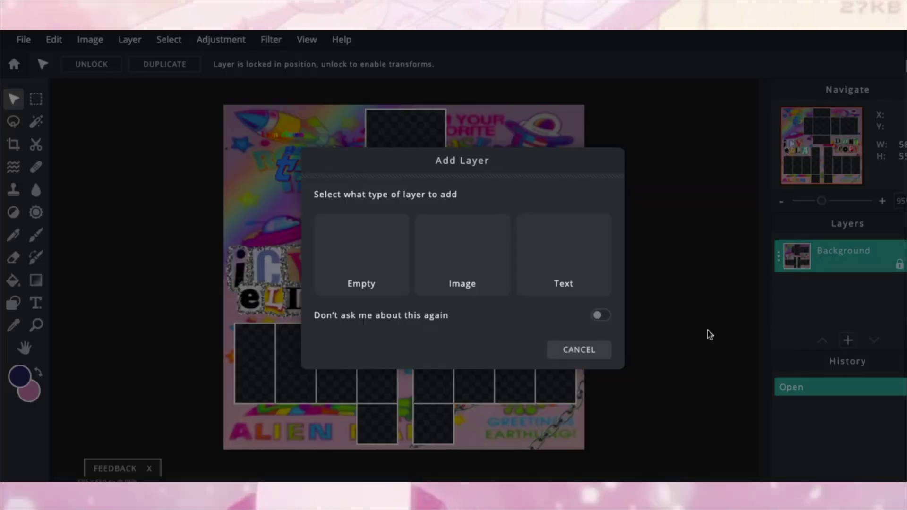
click(457, 278)
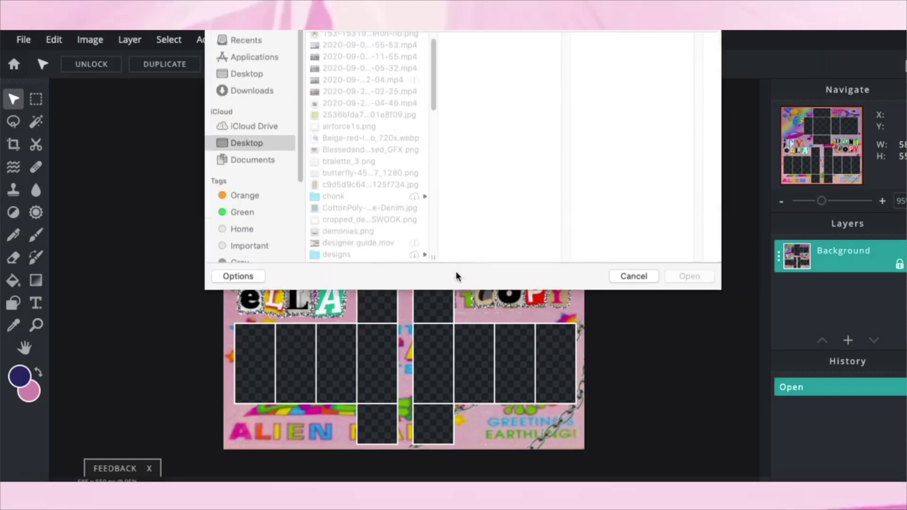
scroll(375, 194, down, 15)
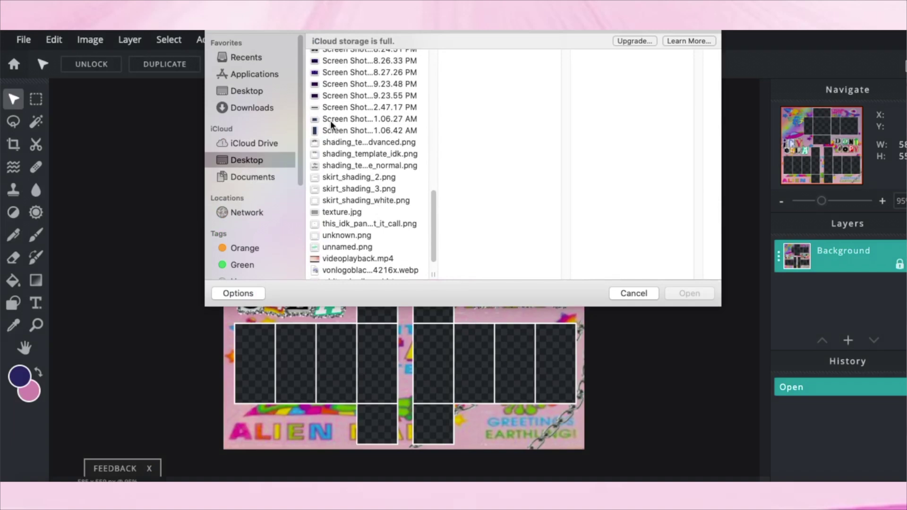
click(331, 120)
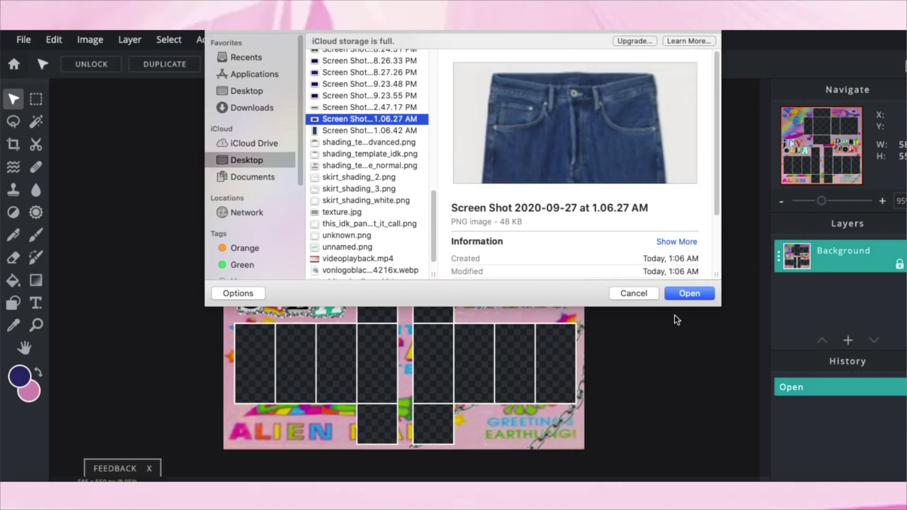
click(685, 294)
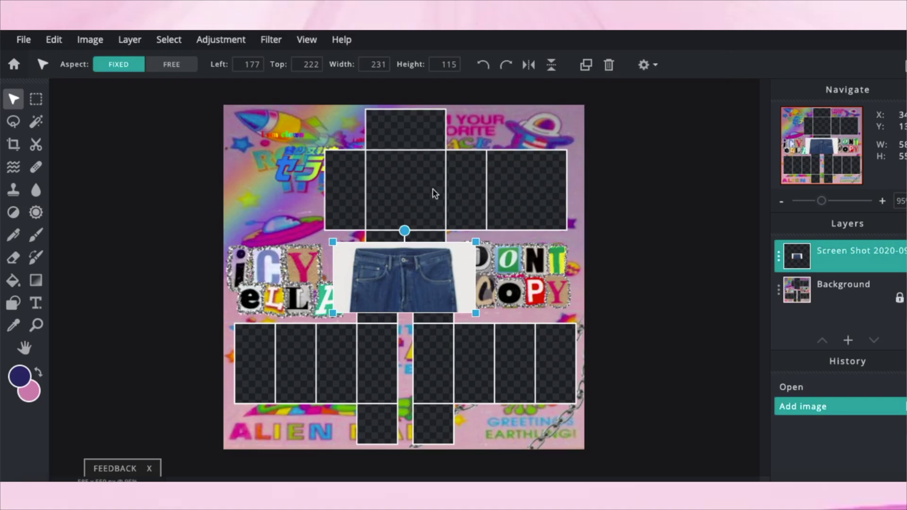
Step: Enlarge the jeans waist layer and Magic Mask away its white background
scroll(433, 189, up, 3)
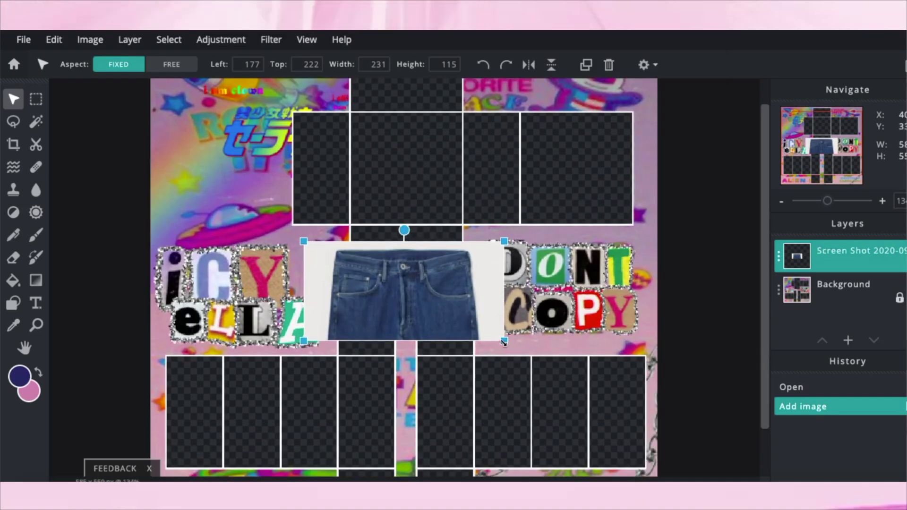
drag(505, 342, 465, 271)
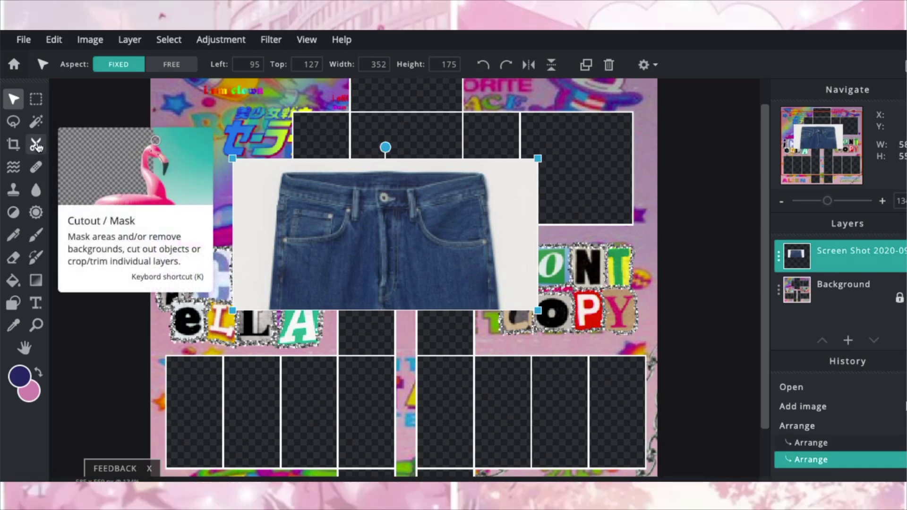
click(36, 147)
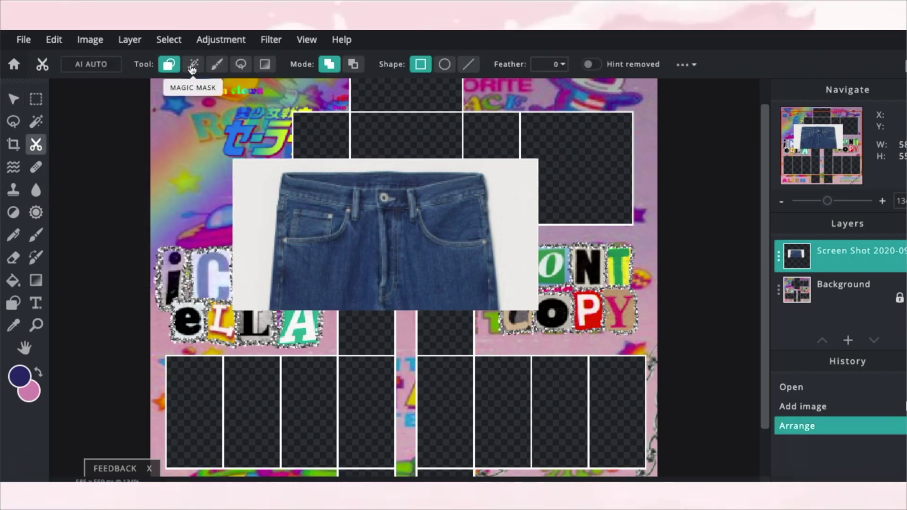
click(192, 66)
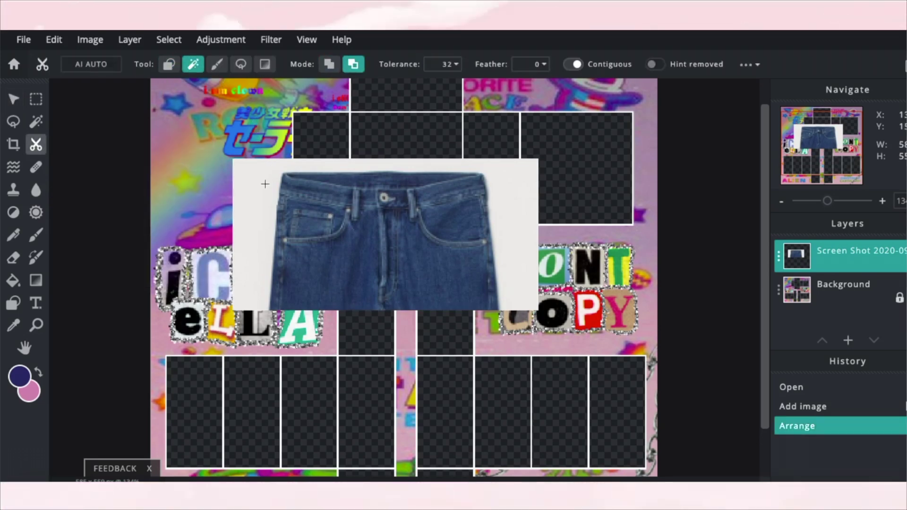
click(266, 222)
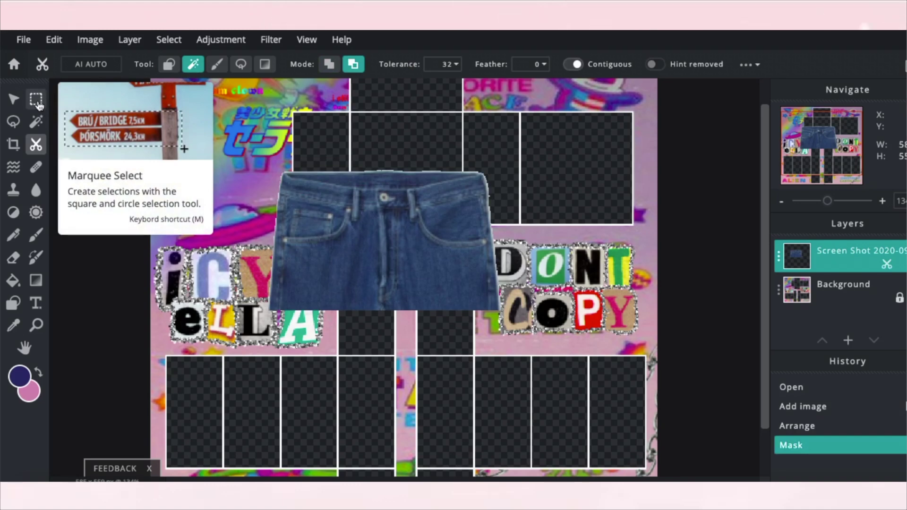
Step: Delete the strip above the jeans waistband with a marquee selection
click(37, 101)
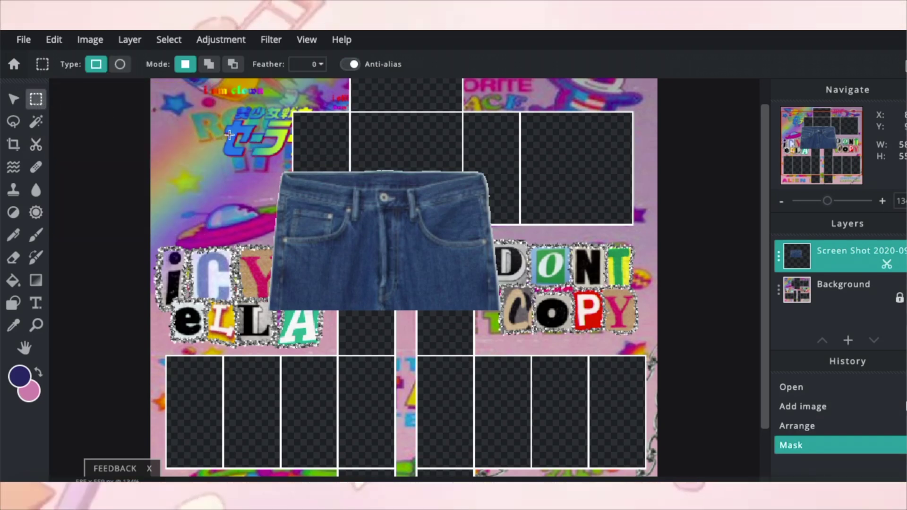
drag(221, 135, 563, 188)
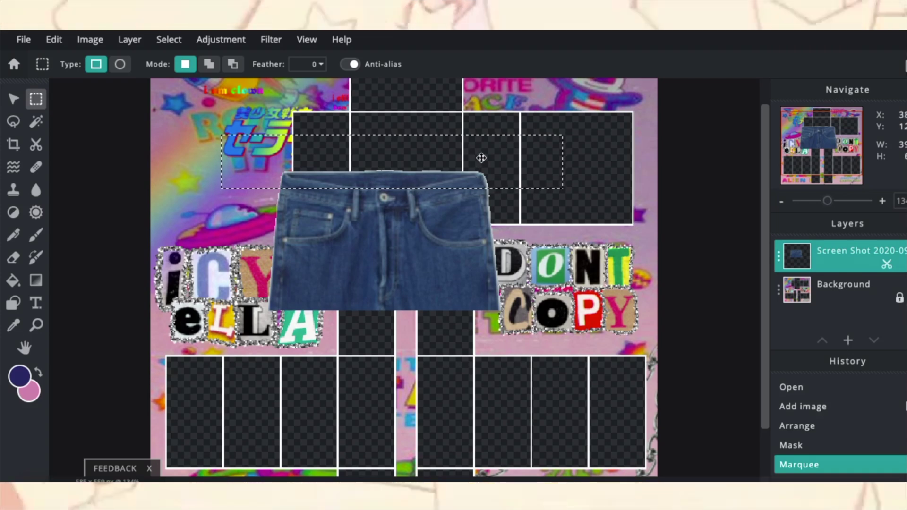
key(Delete)
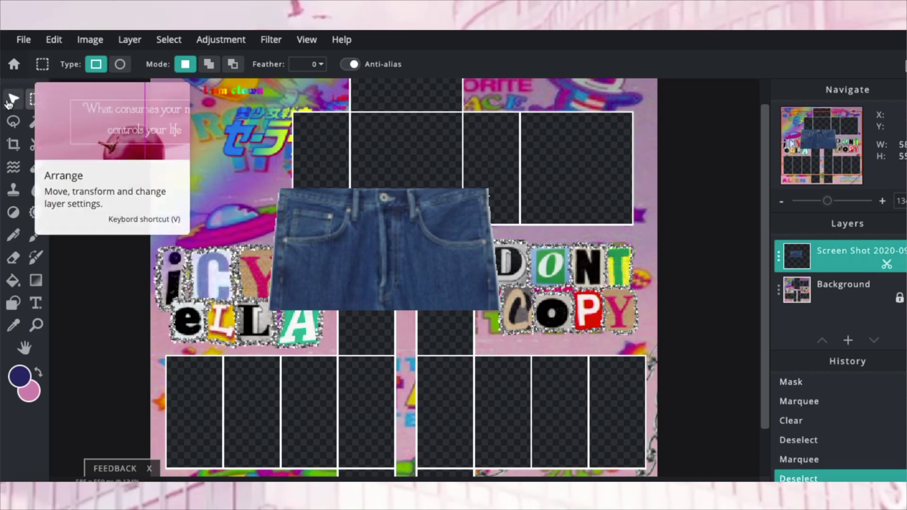
Step: Shrink the jeans to 183 × 73 and centre it over the upper torso panel
click(10, 100)
drag(539, 311, 433, 268)
drag(330, 244, 413, 235)
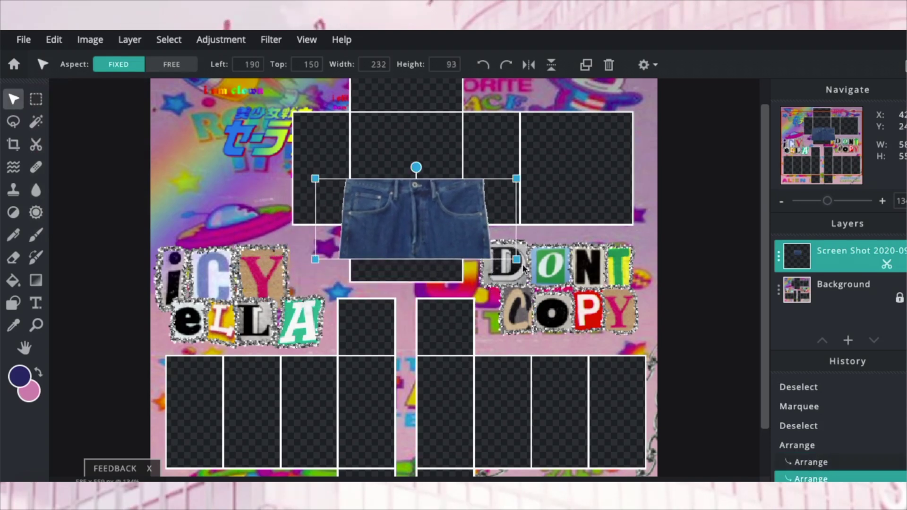
drag(517, 260, 489, 253)
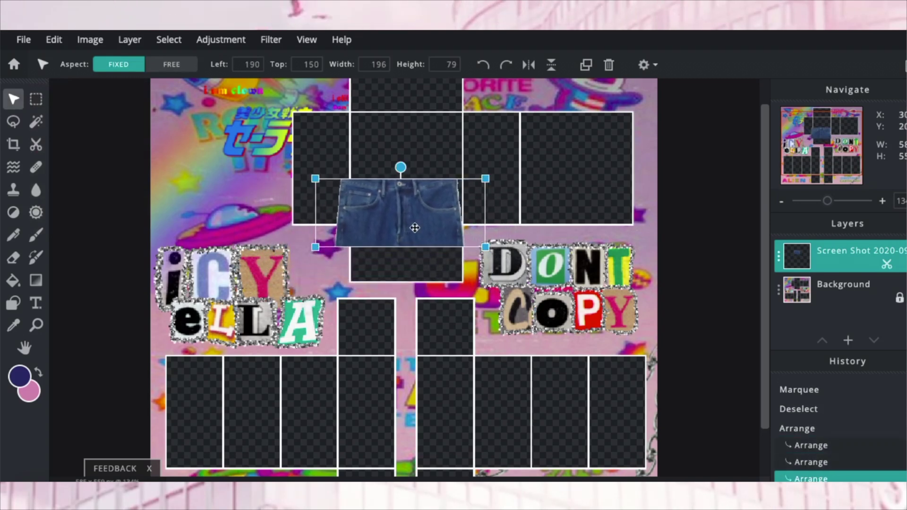
drag(415, 229, 422, 223)
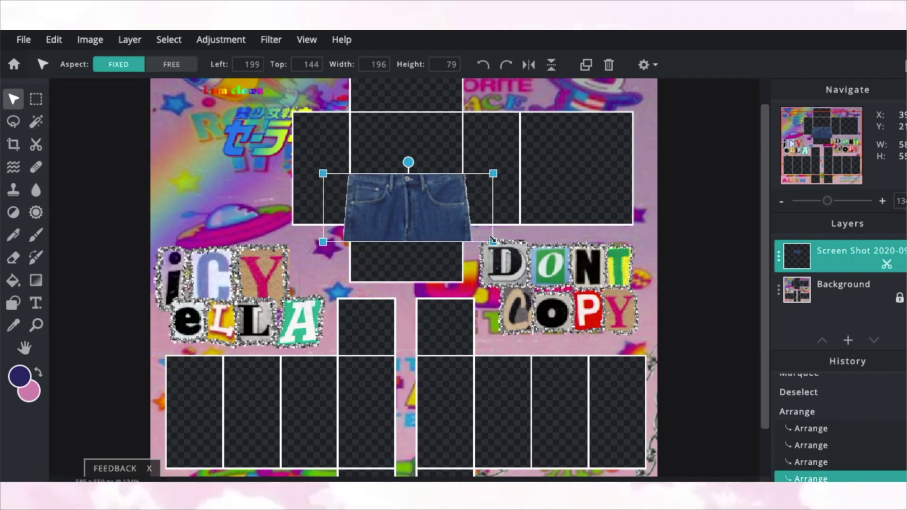
drag(493, 241, 484, 238)
drag(427, 221, 428, 222)
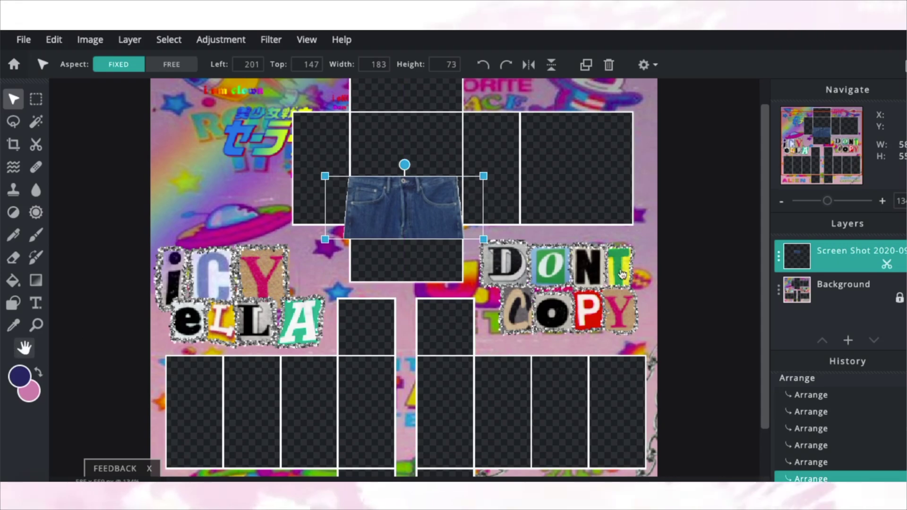
Step: Unlock the Background template, move it above the jeans layer, and relock it
click(24, 349)
scroll(546, 397, up, 3)
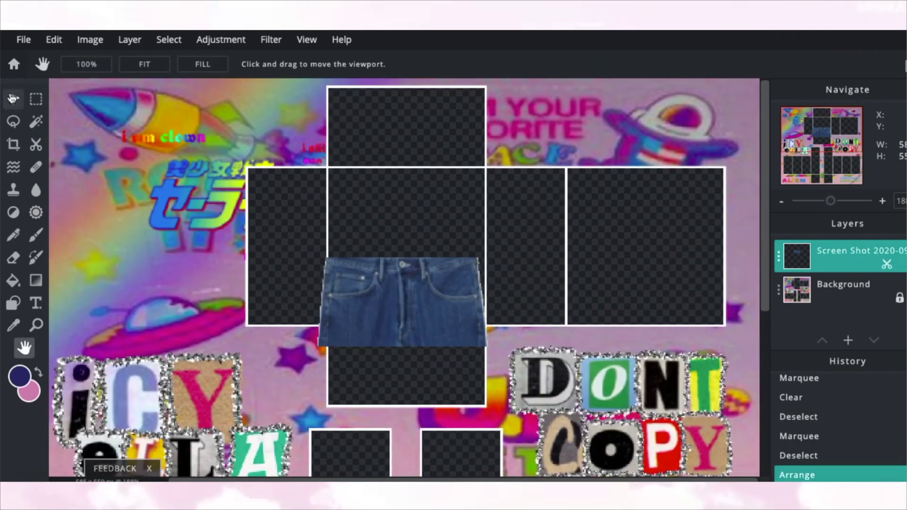
click(13, 98)
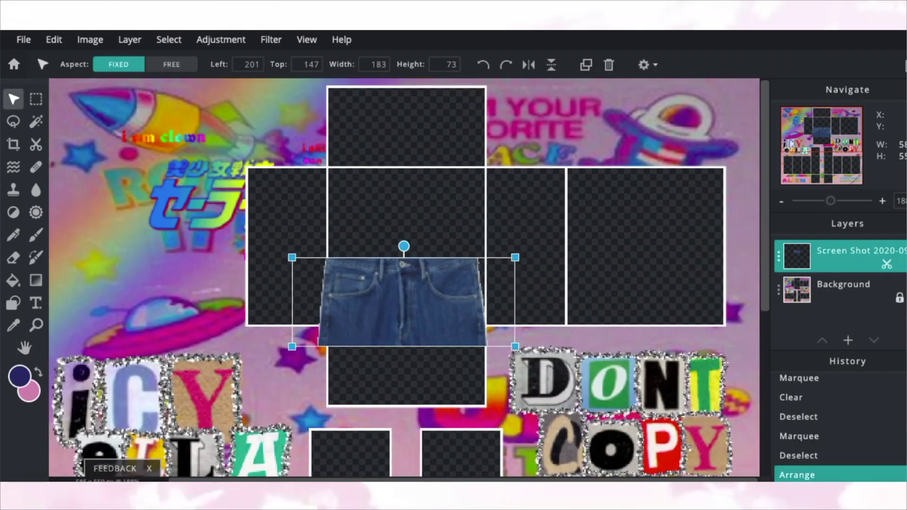
click(828, 290)
click(779, 286)
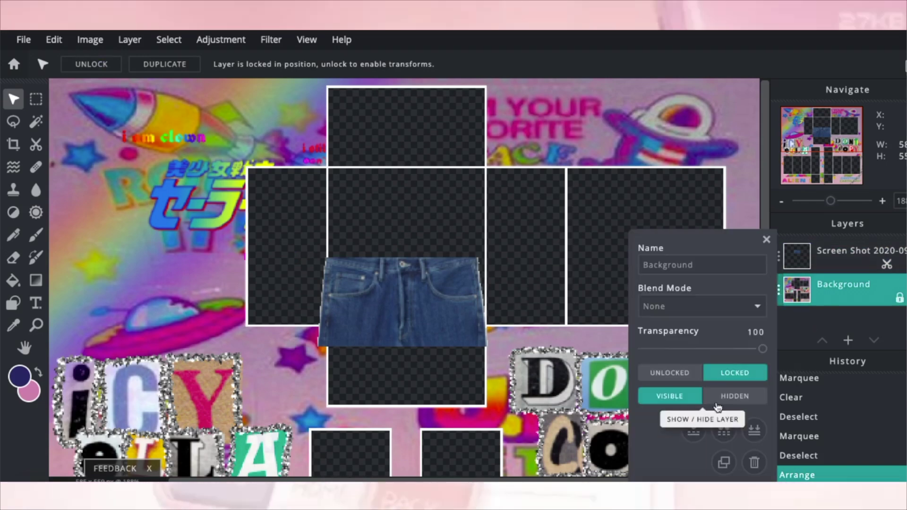
click(679, 378)
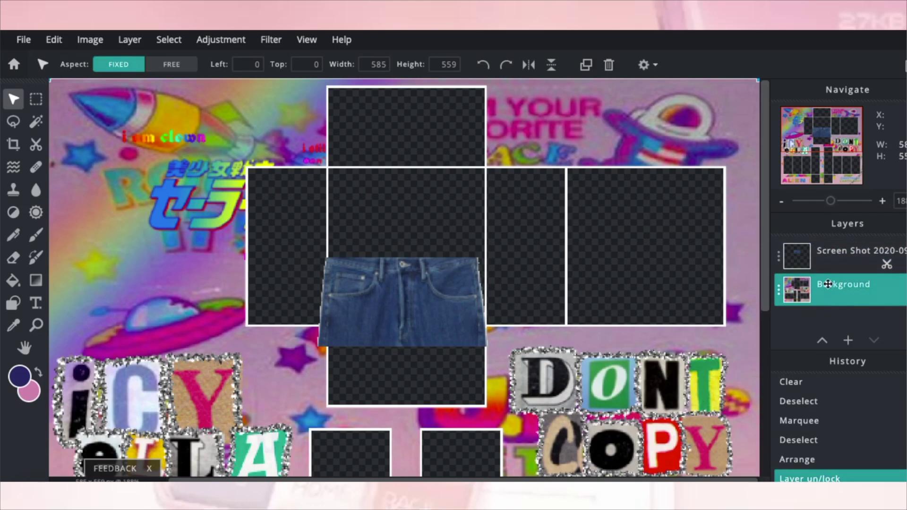
drag(828, 284, 795, 257)
click(785, 261)
click(744, 374)
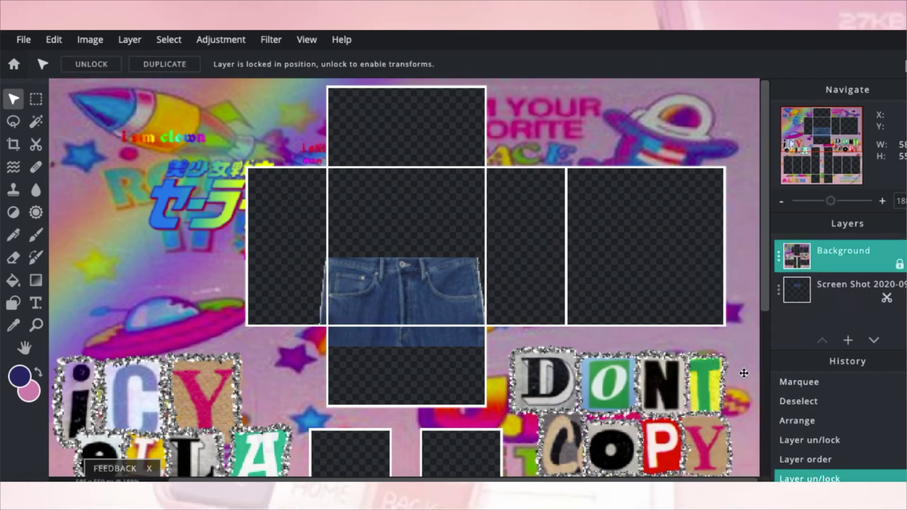
Step: Nudge the jeans layer into place and enlarge it to 191 × 76
click(776, 295)
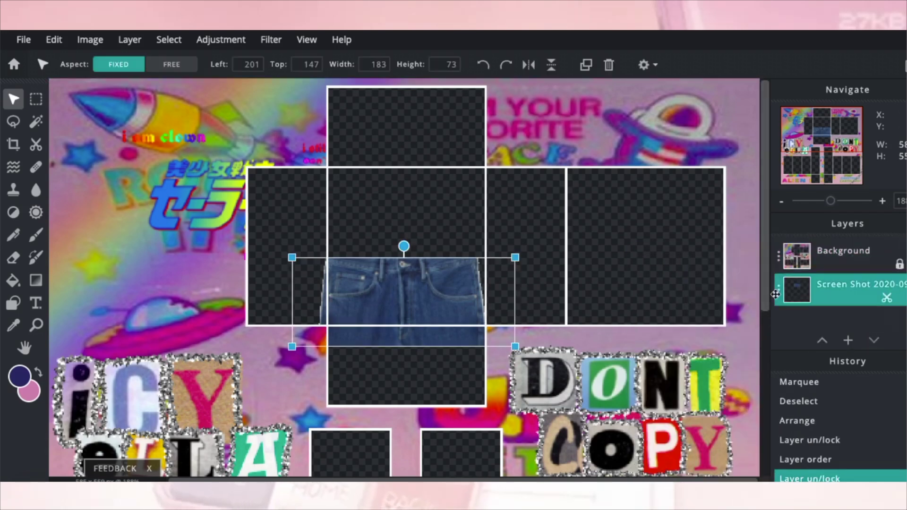
drag(405, 303, 411, 304)
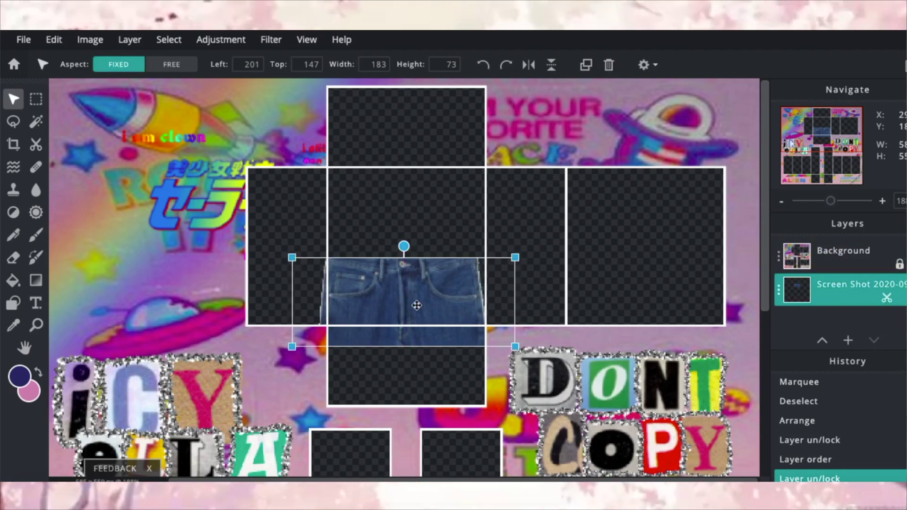
drag(516, 348, 526, 350)
Step: Erase the jeans overhanging into the left side panel
click(537, 318)
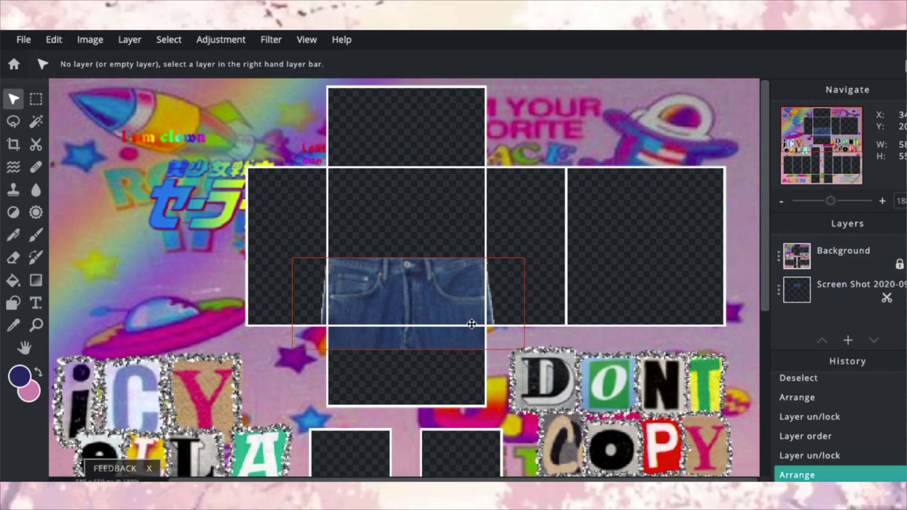
click(374, 280)
key(m)
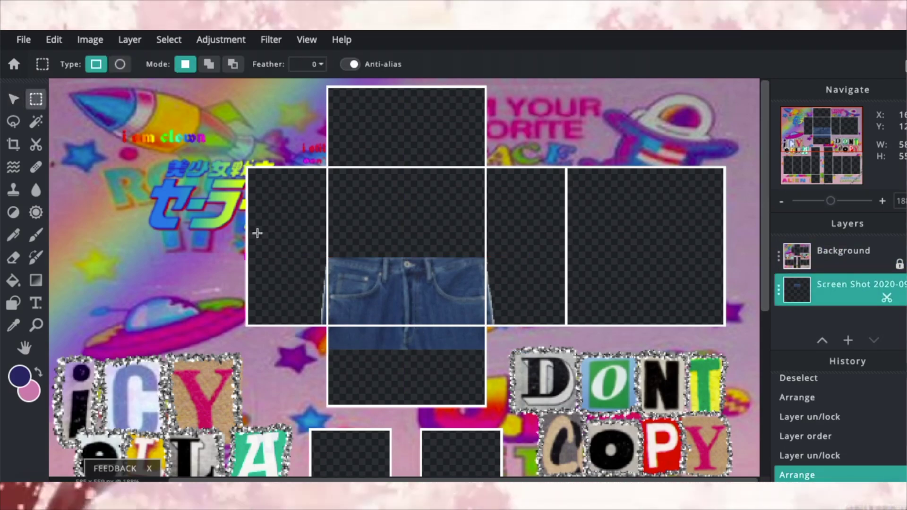
drag(253, 196, 306, 297)
drag(314, 376, 329, 410)
key(Delete)
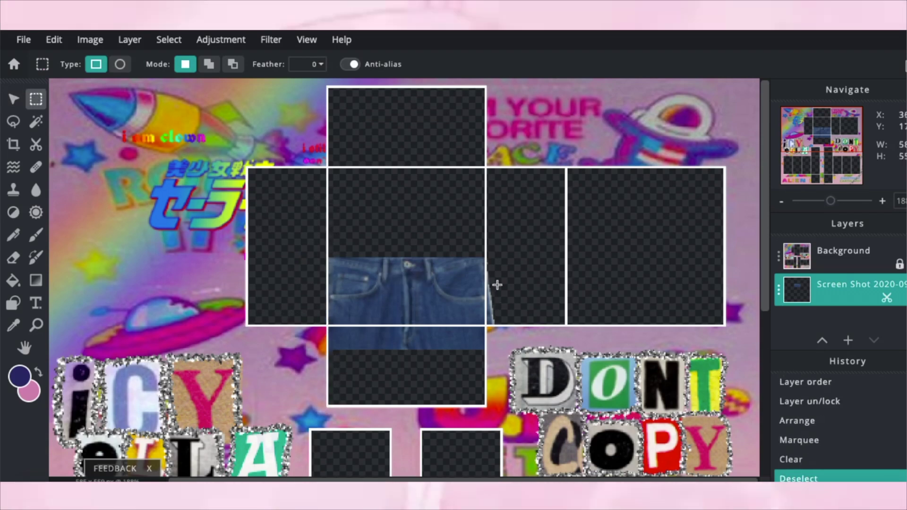
Step: Erase the right-panel overhang and deselect, leaving the jeans layer 129 × 76
drag(604, 402, 605, 402)
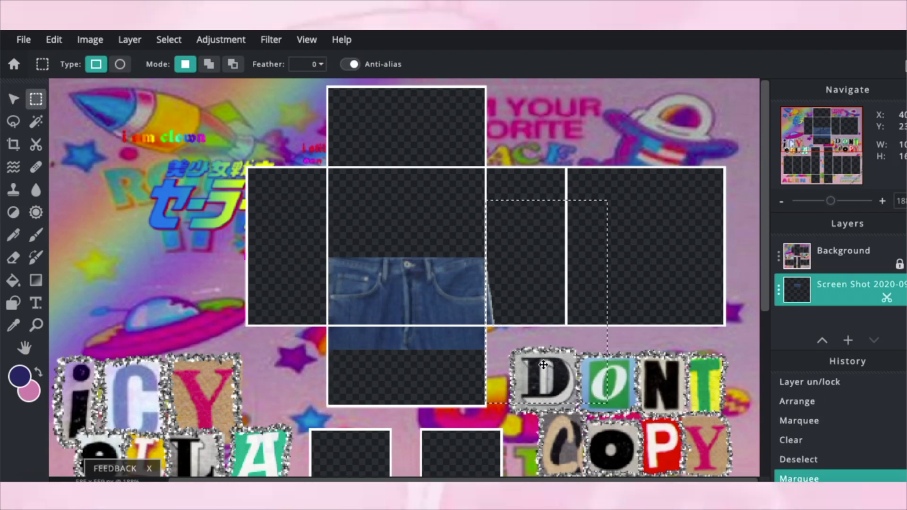
click(543, 365)
key(Delete)
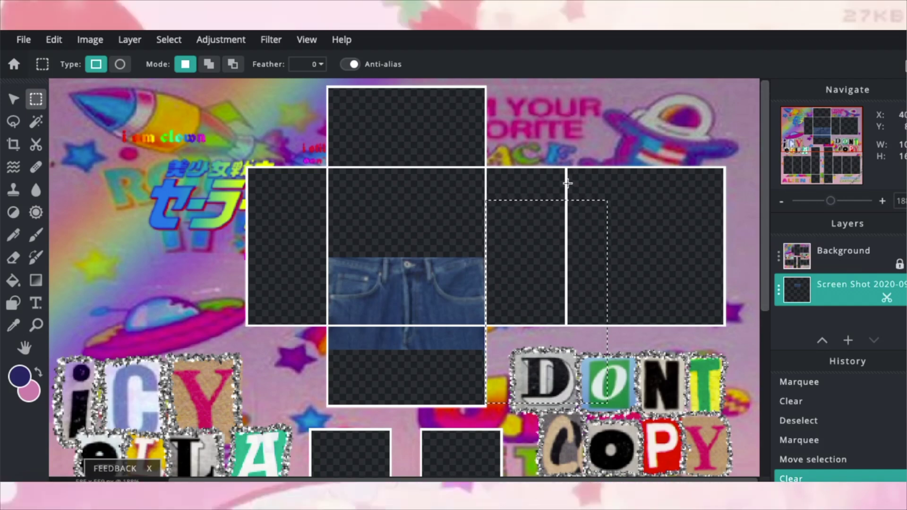
click(661, 194)
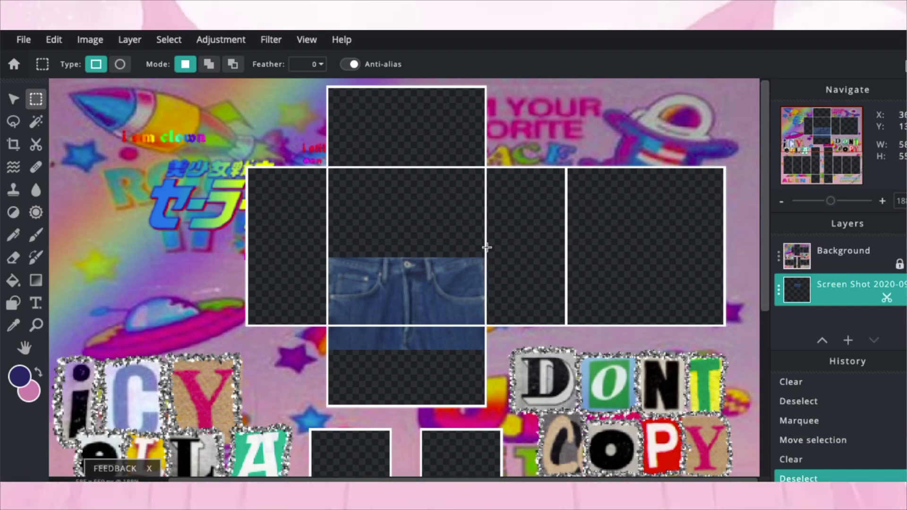
scroll(485, 248, down, 1)
Step: Add the denim leg-fabric screenshot as a new image layer
key(v)
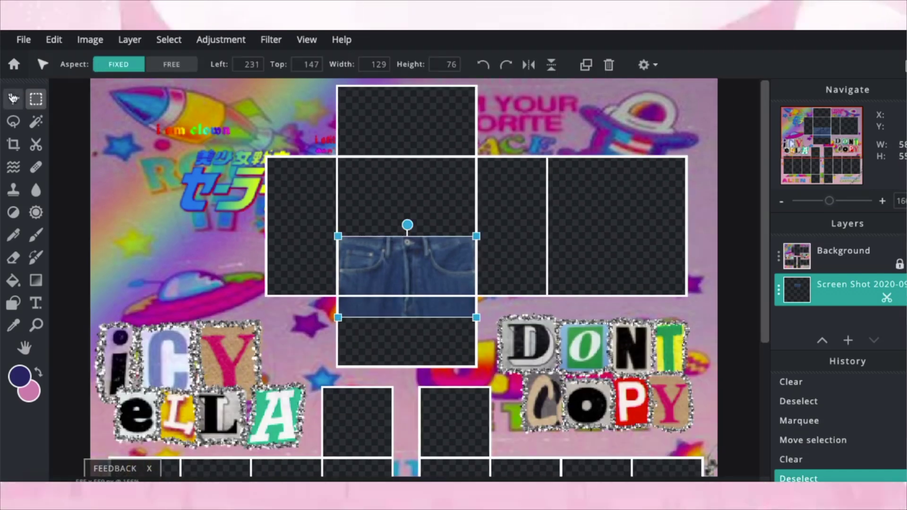
click(831, 303)
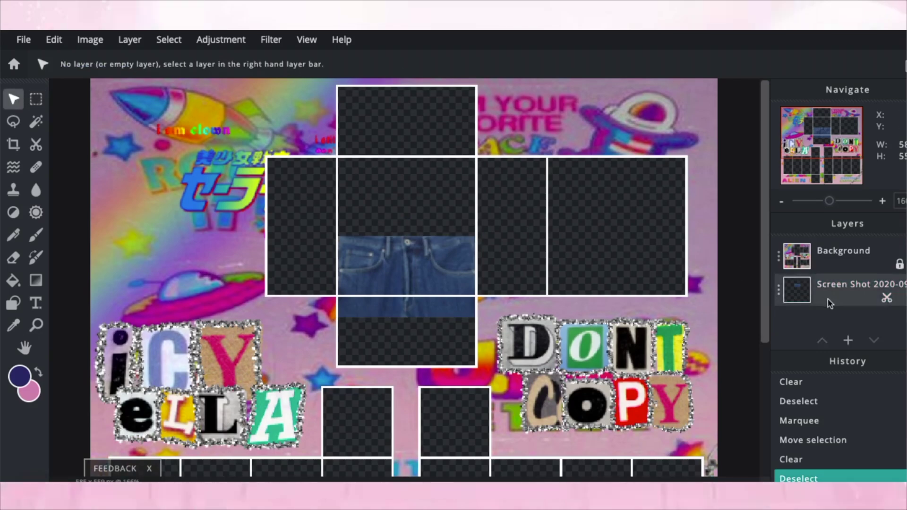
click(849, 341)
click(416, 244)
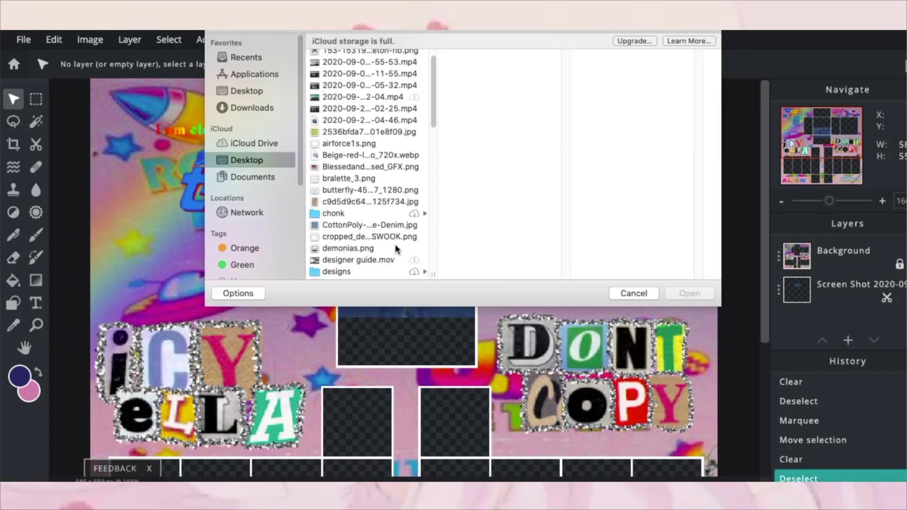
scroll(397, 249, down, 1)
scroll(371, 150, down, 15)
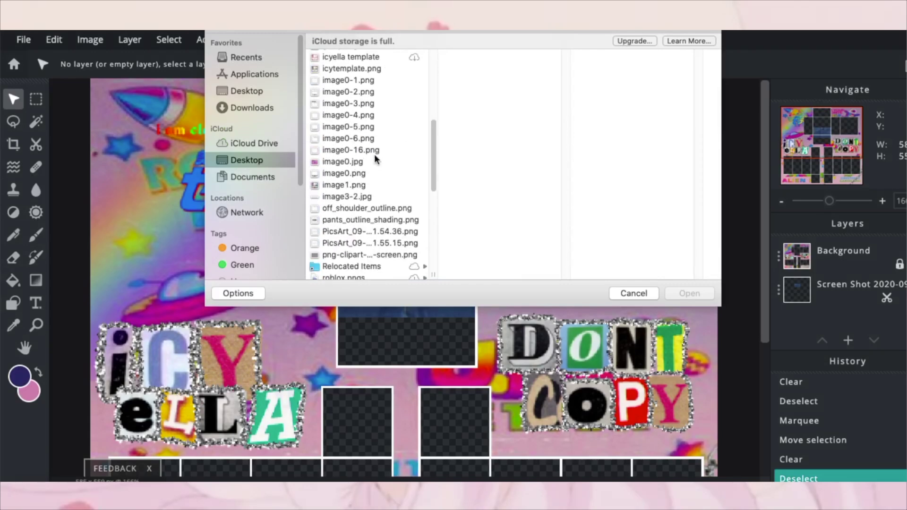
click(347, 115)
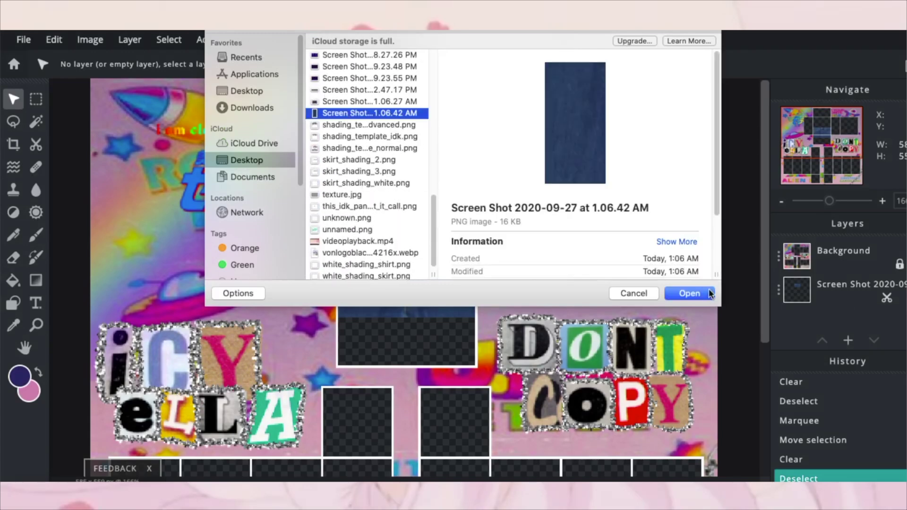
click(695, 293)
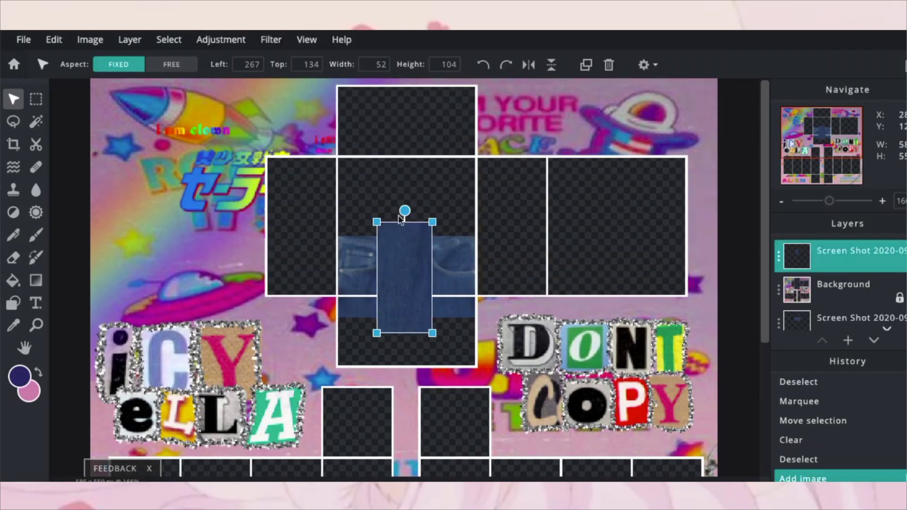
Step: Rotate the denim swatch sideways and size it to 65 × 130 over the left panel
drag(401, 219, 497, 281)
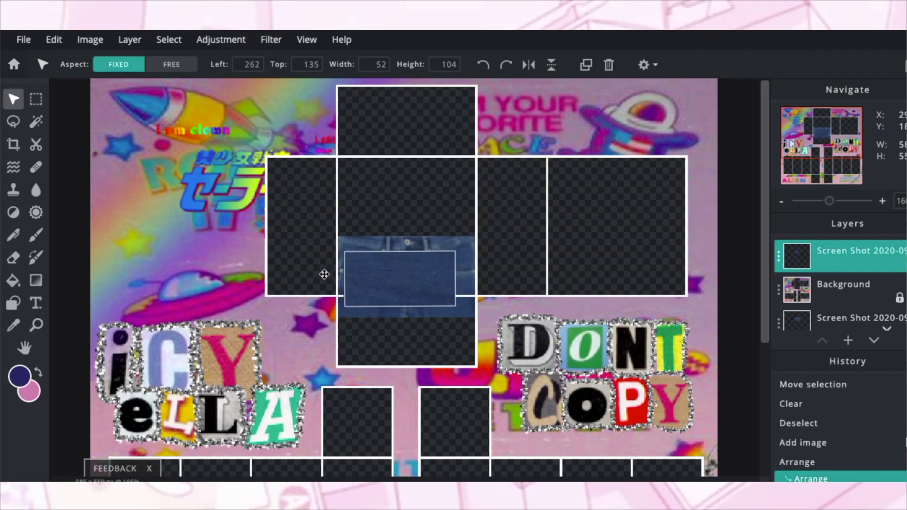
drag(405, 277, 254, 260)
drag(299, 289, 316, 299)
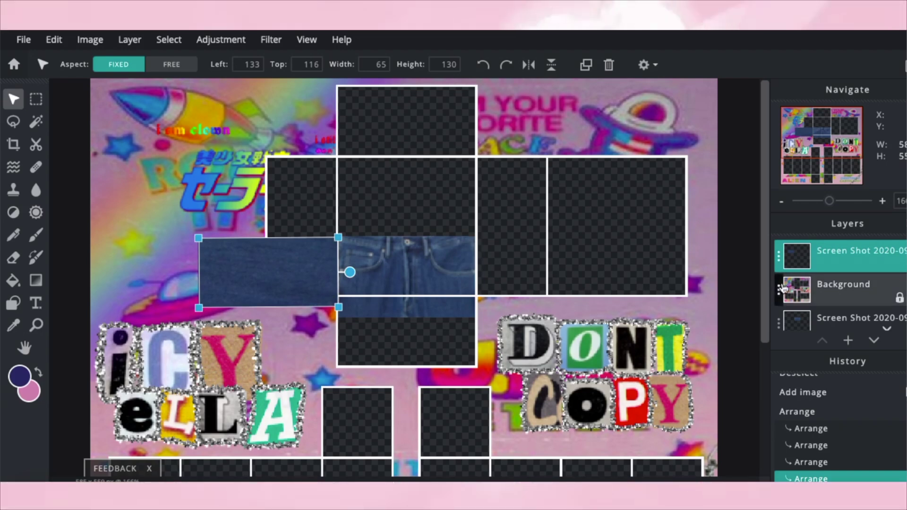
Step: Unlock the template layer, move it to the top of the stack, and relock it
click(780, 288)
click(671, 370)
click(833, 276)
drag(832, 275, 831, 249)
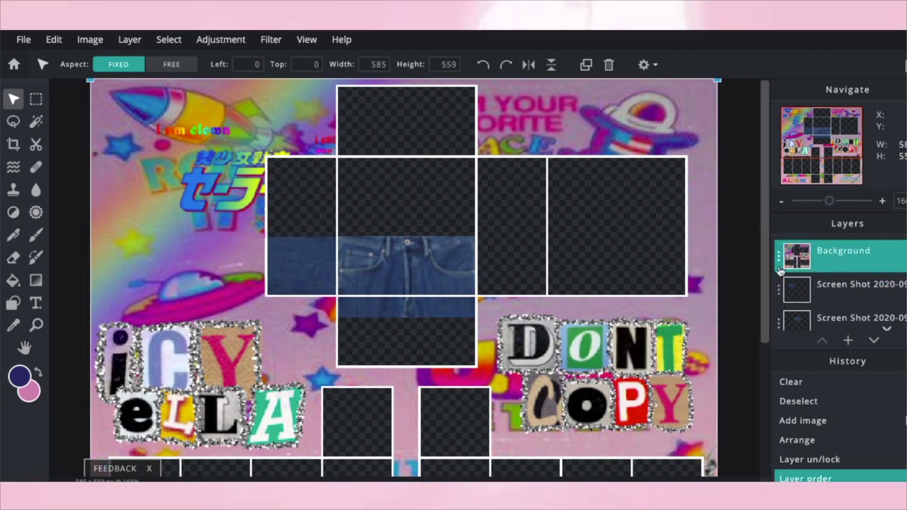
click(779, 256)
click(737, 372)
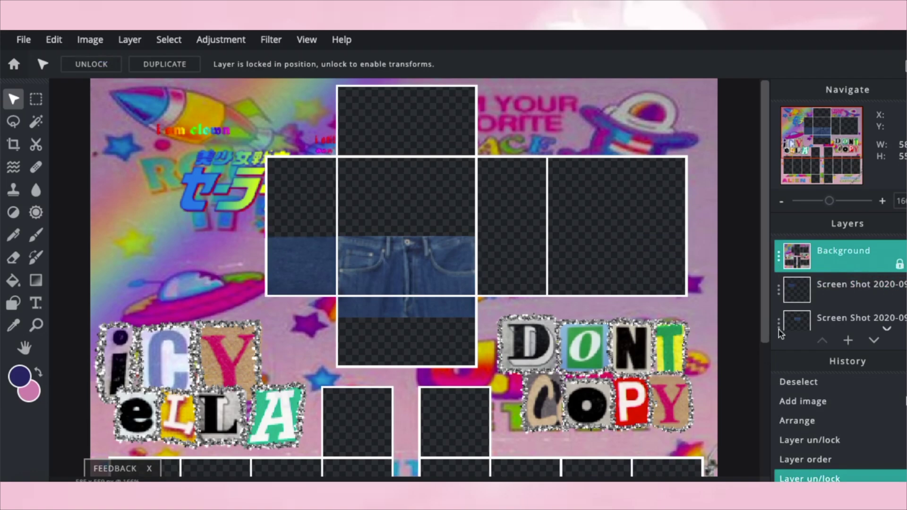
Step: Move the jeans layer above the denim swatch and check the swatch at 100, 147
click(824, 286)
click(800, 318)
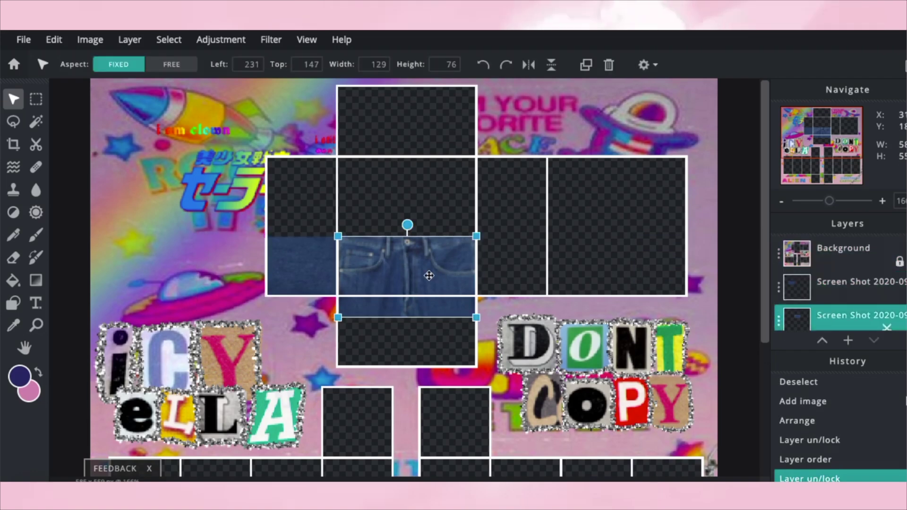
drag(799, 318, 799, 285)
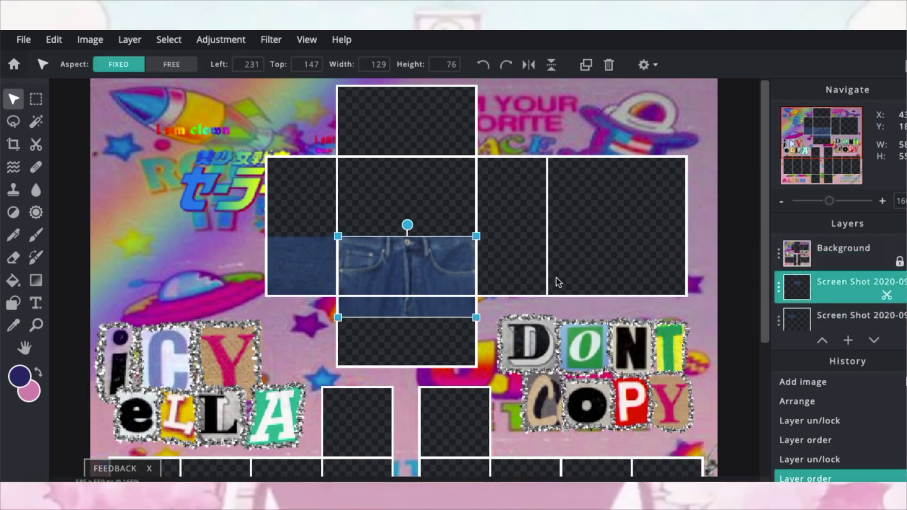
click(551, 261)
click(285, 275)
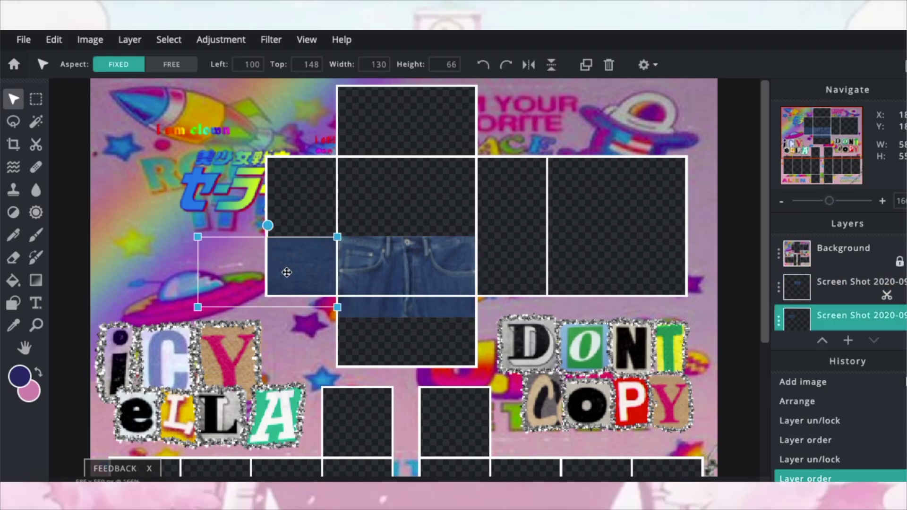
click(294, 223)
scroll(285, 213, up, 2)
scroll(217, 211, up, 2)
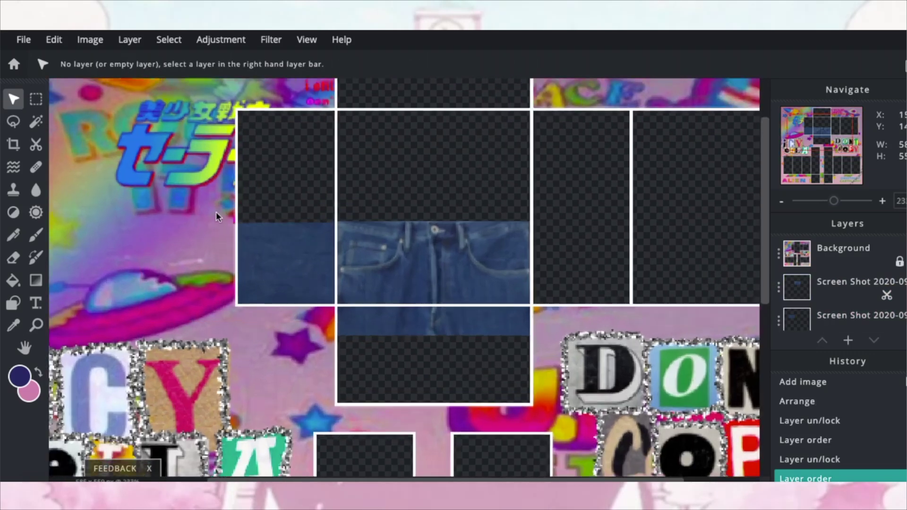
click(286, 268)
click(421, 189)
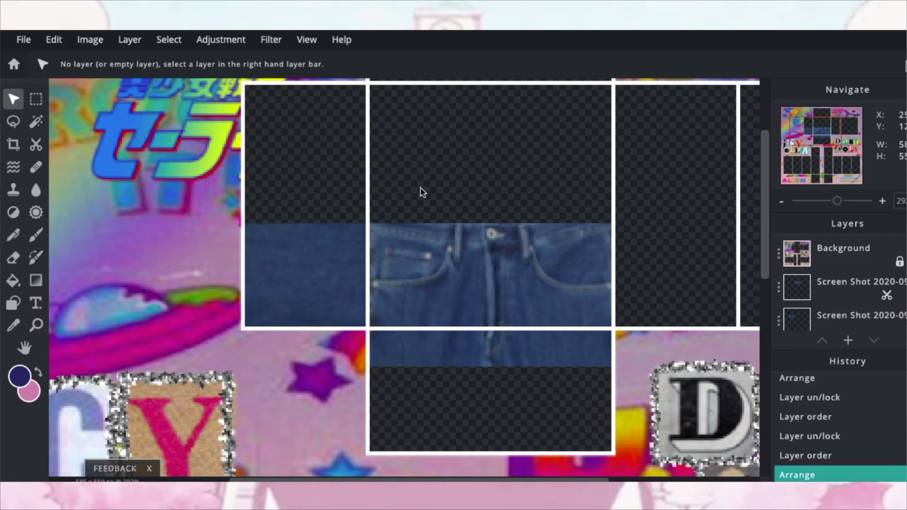
scroll(421, 188, down, 3)
Step: Duplicate the denim swatch and centre the copy on the lower torso panel
click(325, 213)
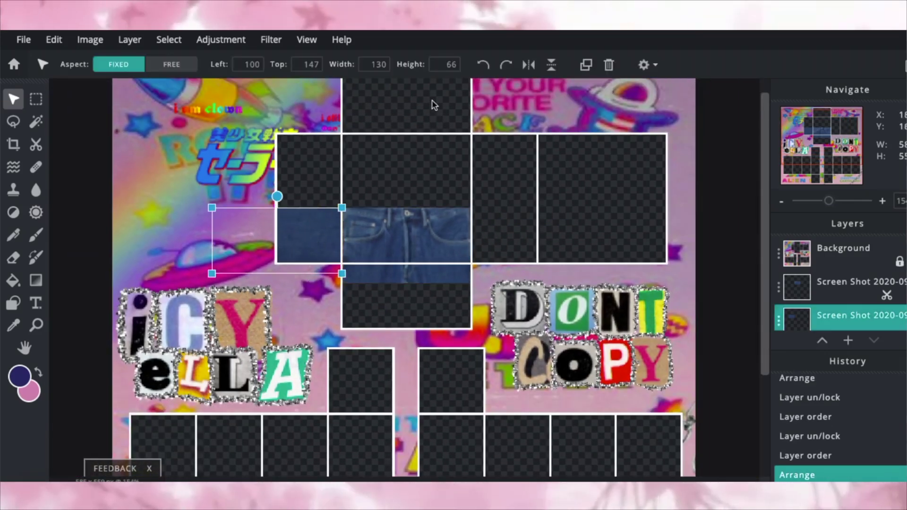
click(591, 68)
drag(271, 253, 399, 316)
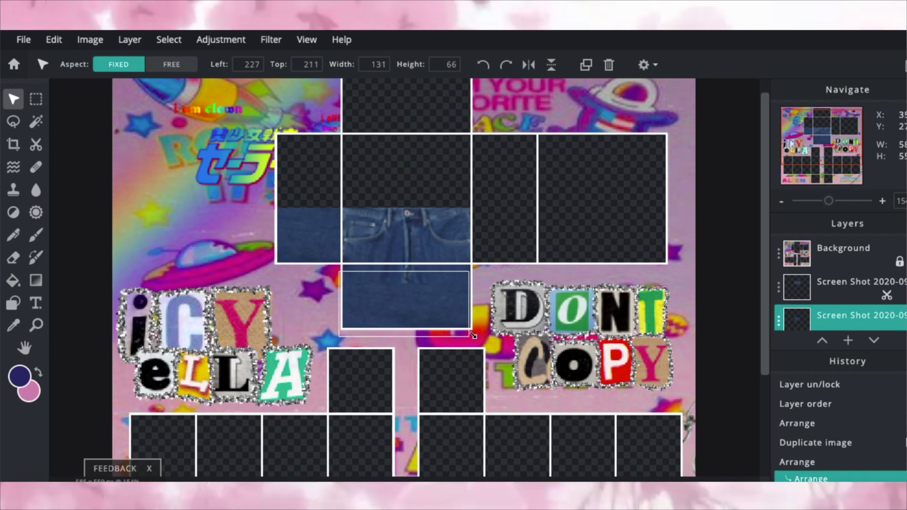
drag(432, 322, 431, 321)
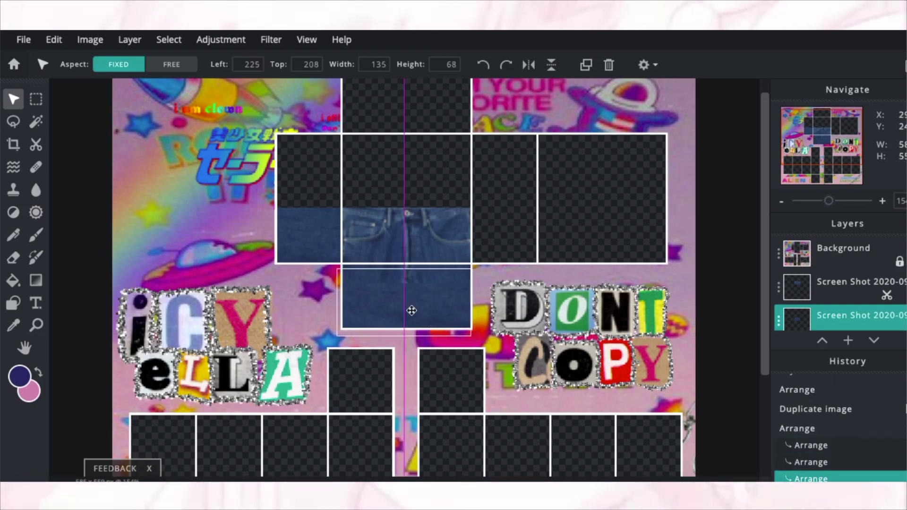
Step: Duplicate the left-panel denim swatch again and place it on the far right torso panel
click(310, 230)
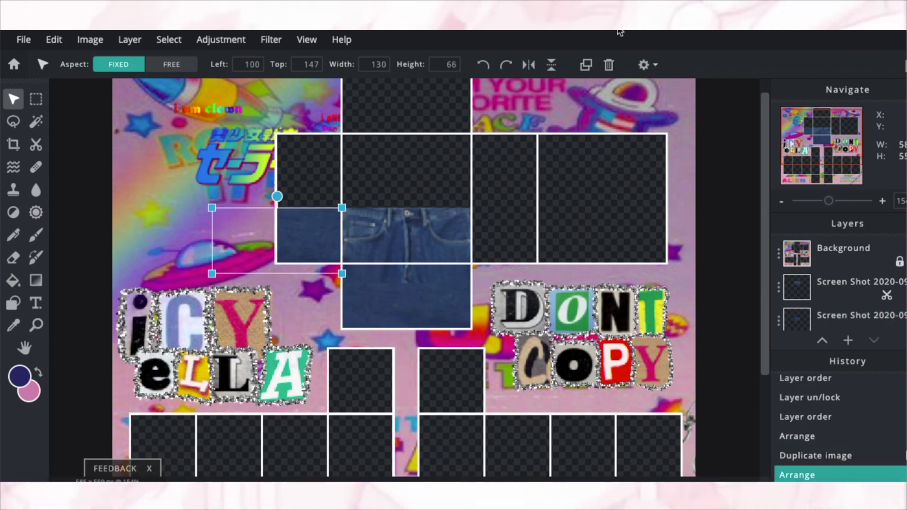
click(587, 65)
drag(303, 253, 529, 242)
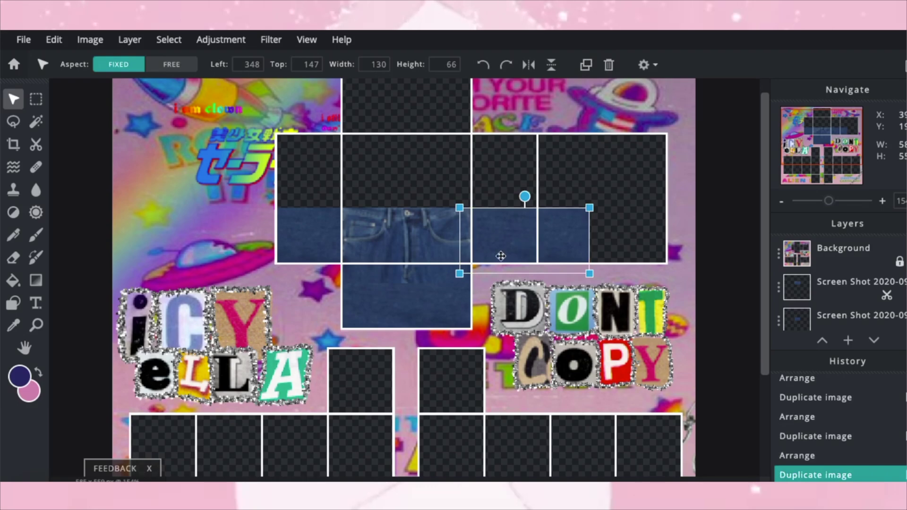
drag(494, 252, 618, 251)
Step: Nudge the right denim strip up so it lines up with the rest of the band
click(663, 125)
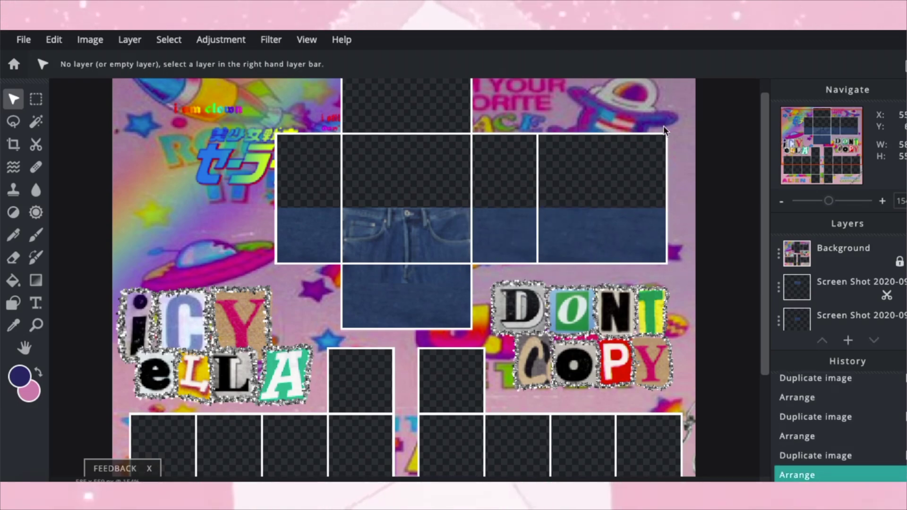
scroll(663, 126, up, 3)
drag(624, 307, 623, 302)
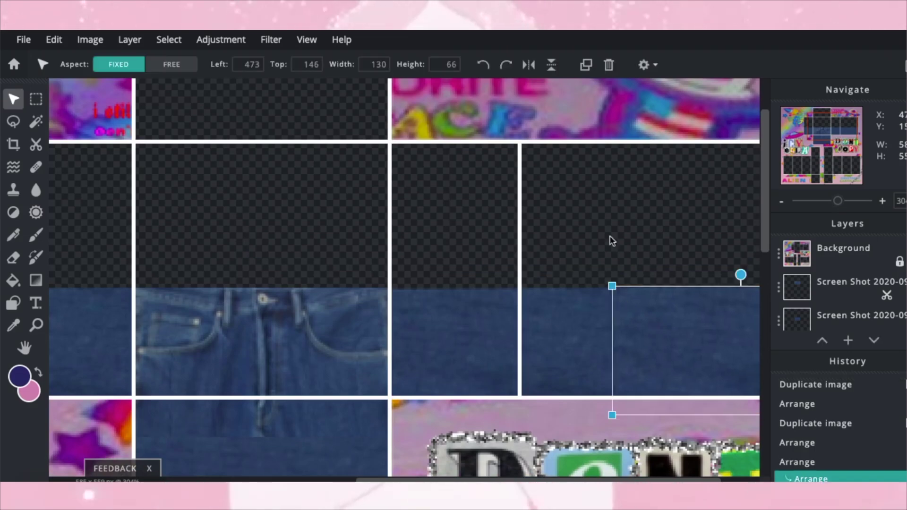
click(626, 238)
scroll(629, 178, down, 5)
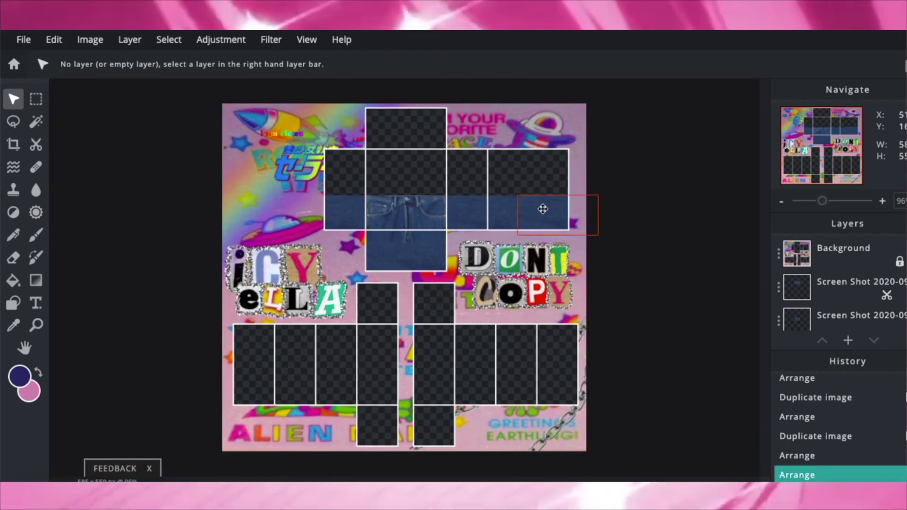
Step: Rotate the tilted denim piece upright and stretch it over the first left leg panel
scroll(788, 323, down, 1)
scroll(796, 314, down, 1)
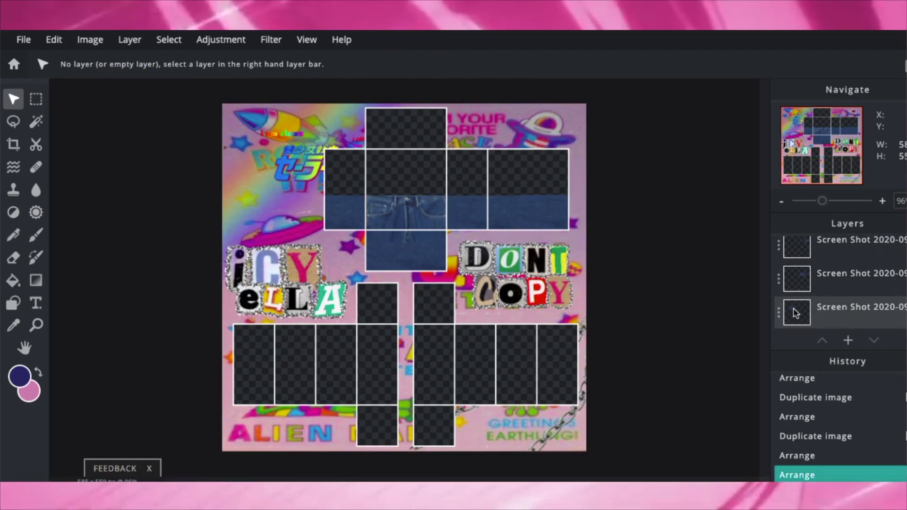
click(542, 230)
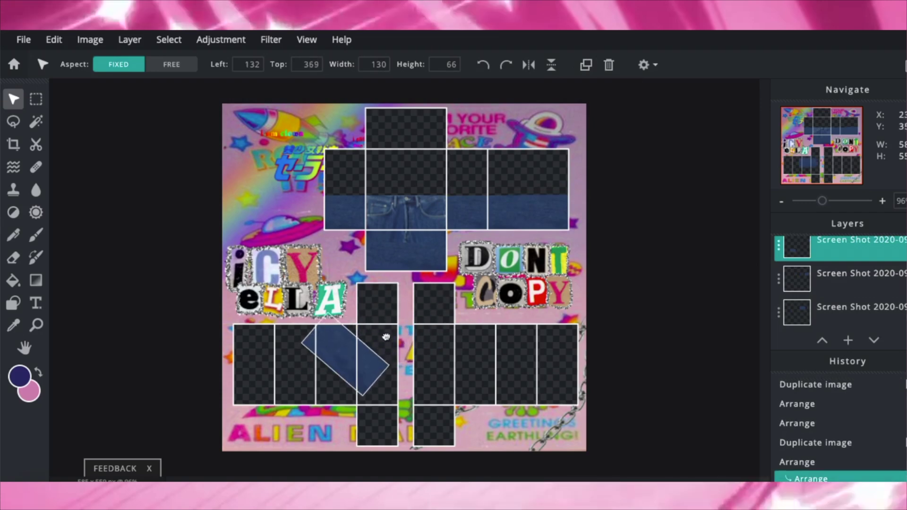
drag(386, 337, 395, 365)
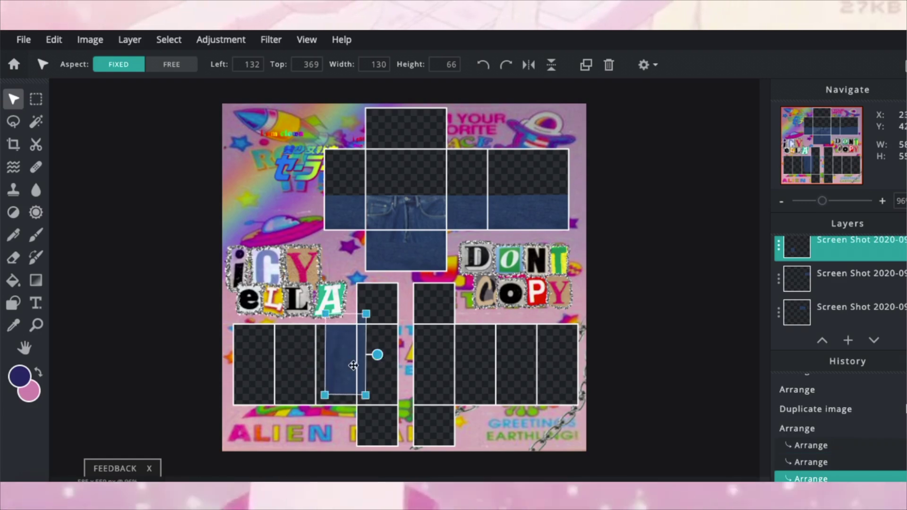
drag(353, 365, 372, 352)
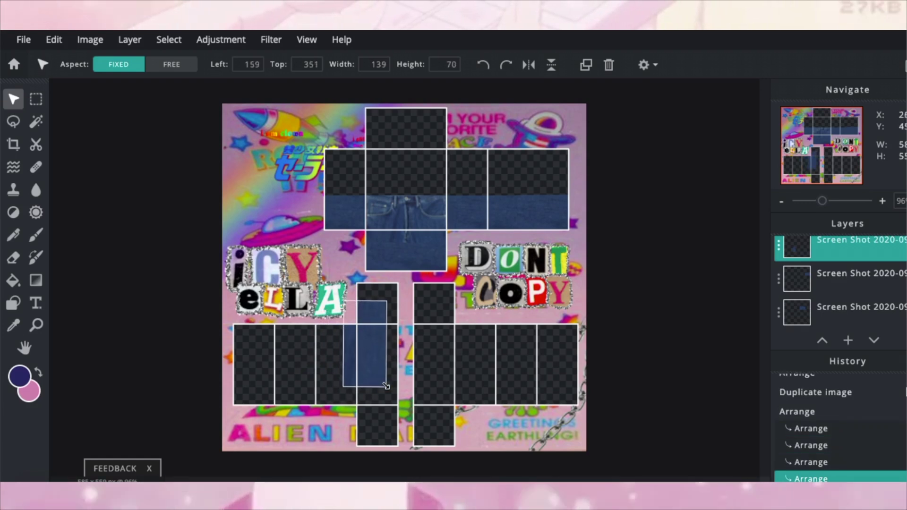
drag(386, 387, 405, 398)
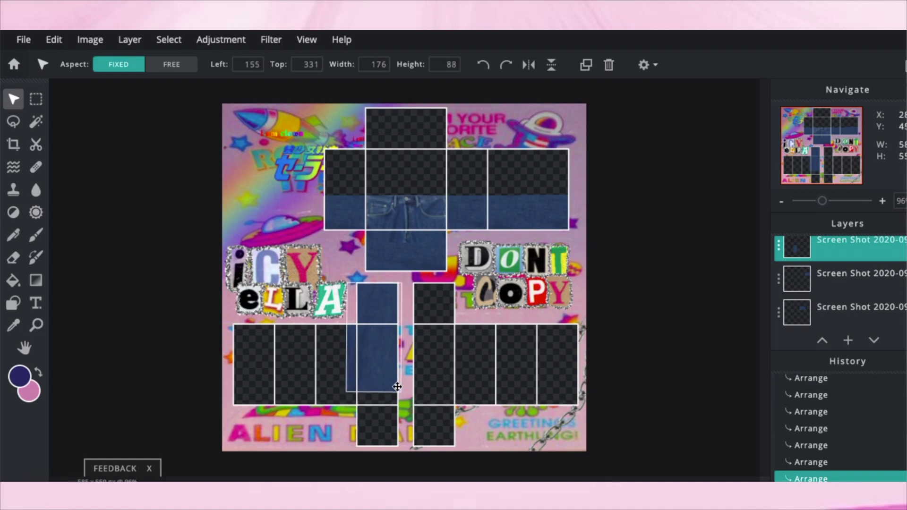
drag(347, 393, 344, 400)
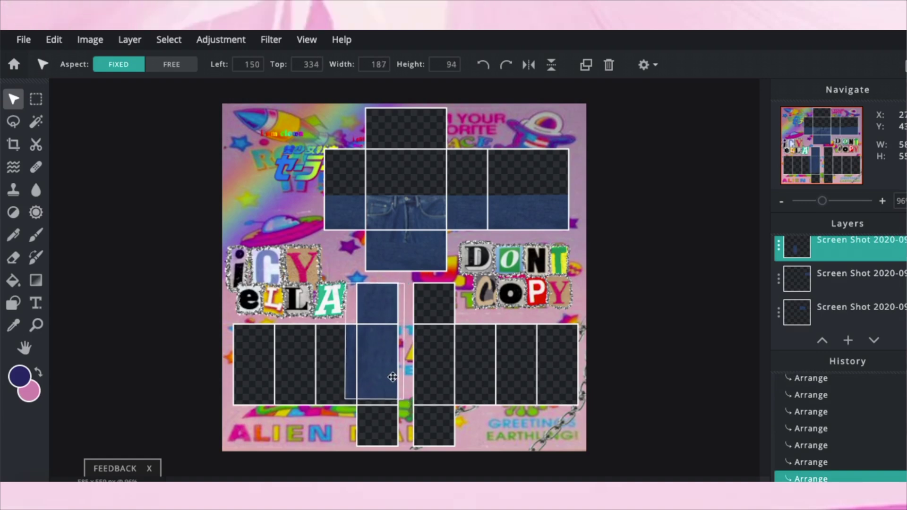
click(437, 375)
Step: Make two copies of the denim leg piece and place them on the remaining left leg panels
click(390, 376)
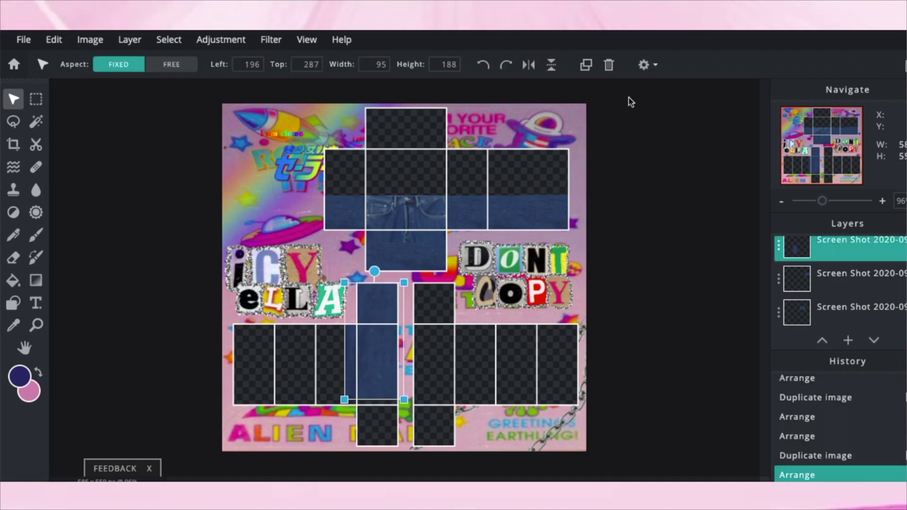
click(586, 64)
drag(354, 378, 324, 346)
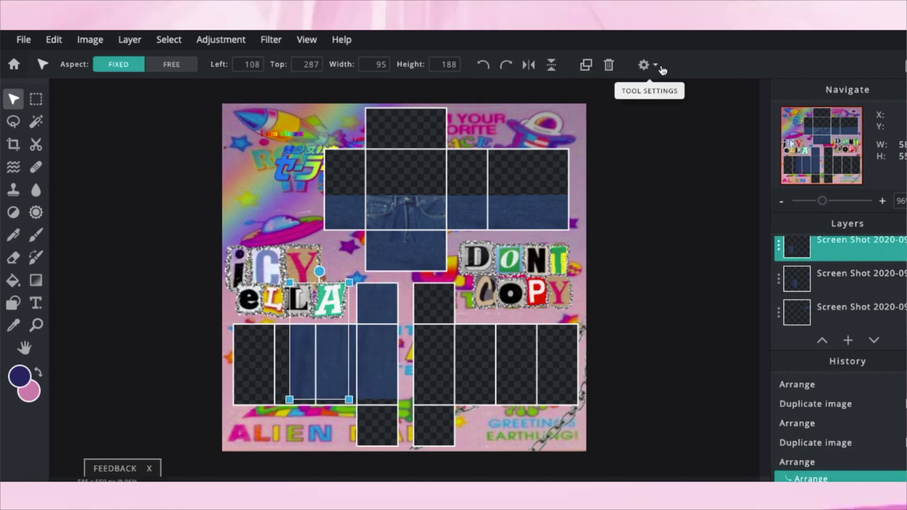
click(586, 65)
drag(336, 377, 282, 376)
Step: Pan the leg panels into view and dismiss the advertisement banner
scroll(208, 365, up, 3)
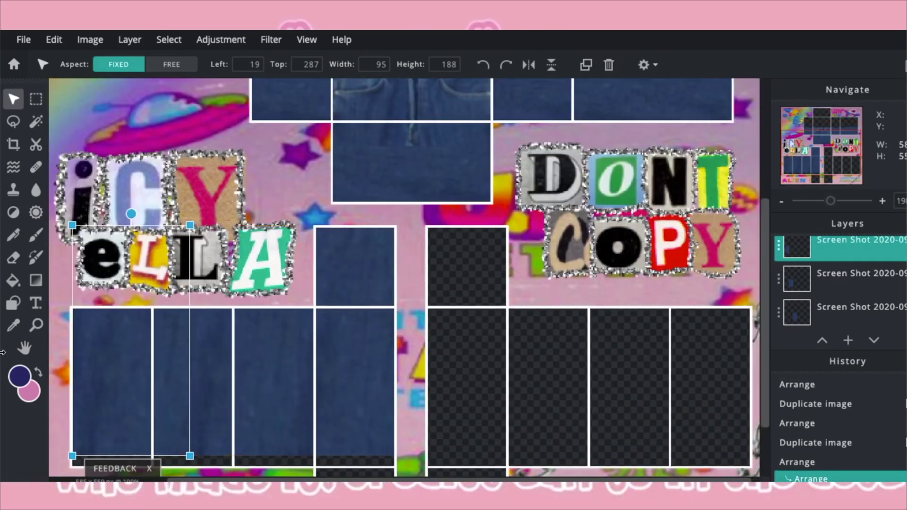
click(24, 349)
scroll(189, 260, up, 1)
drag(351, 261, 351, 143)
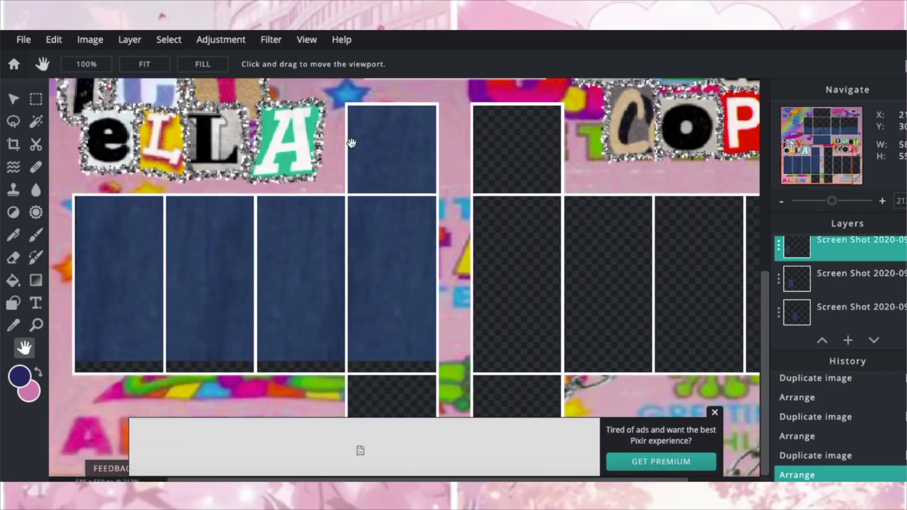
click(715, 412)
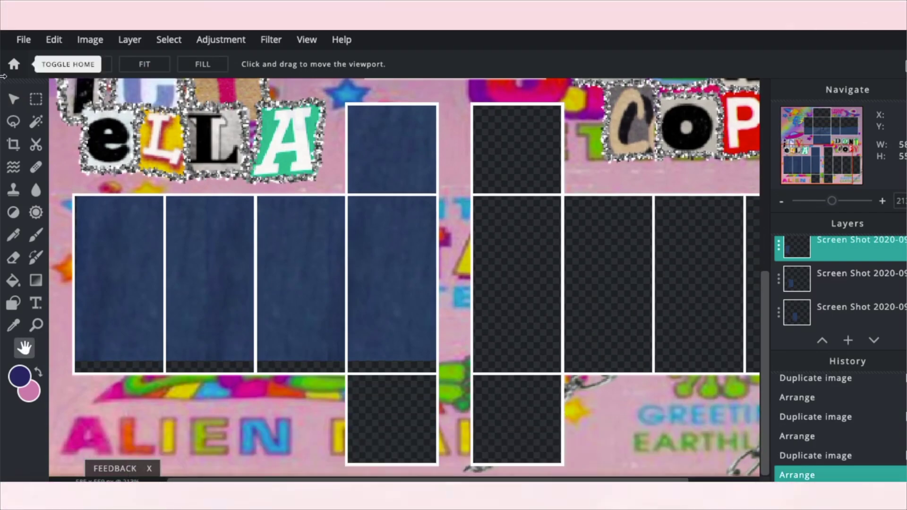
click(8, 101)
click(176, 389)
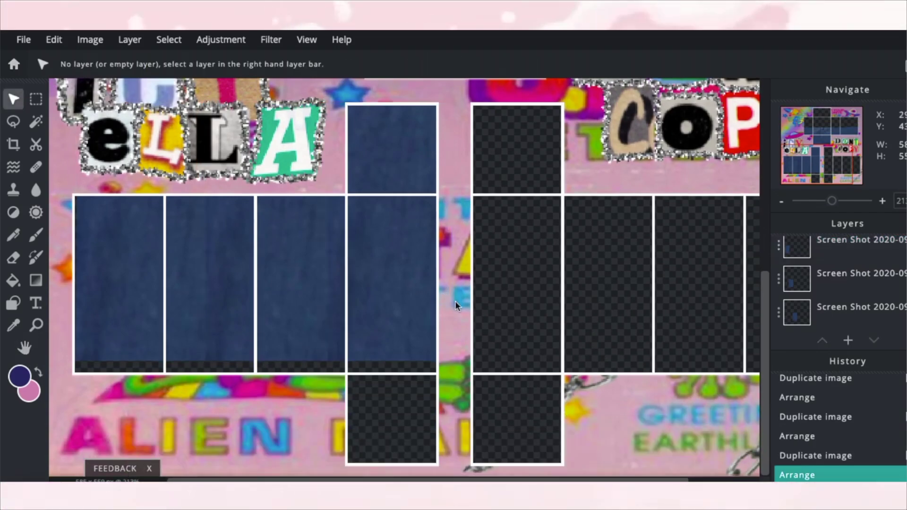
Step: Merge the left leg denim layers into one using Merge Down twice
scroll(449, 307, down, 3)
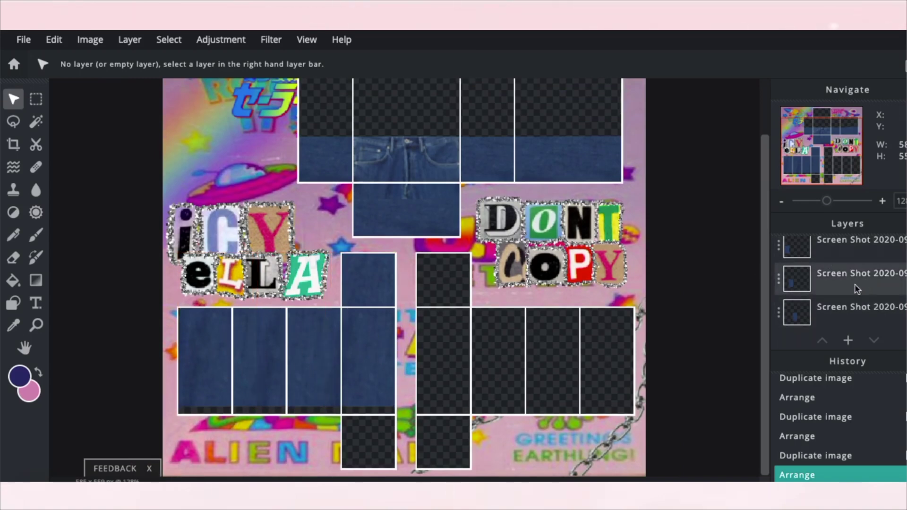
click(359, 388)
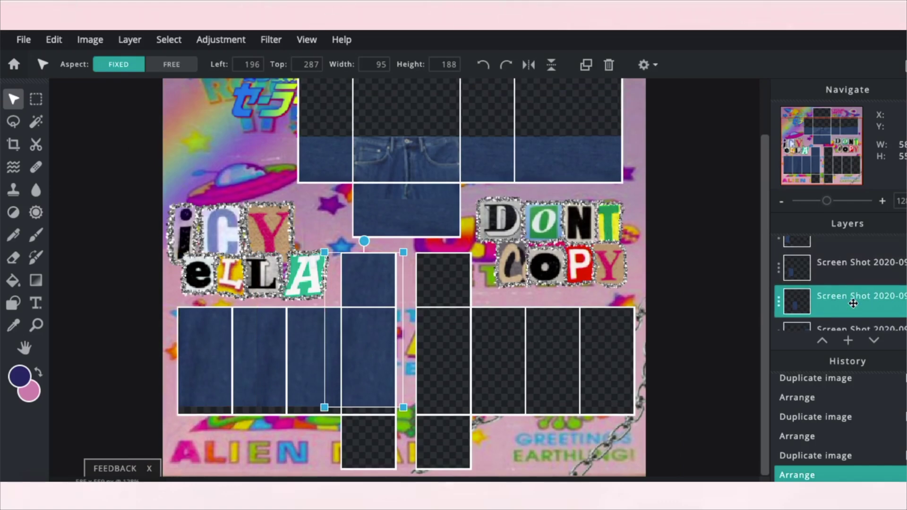
scroll(854, 303, up, 2)
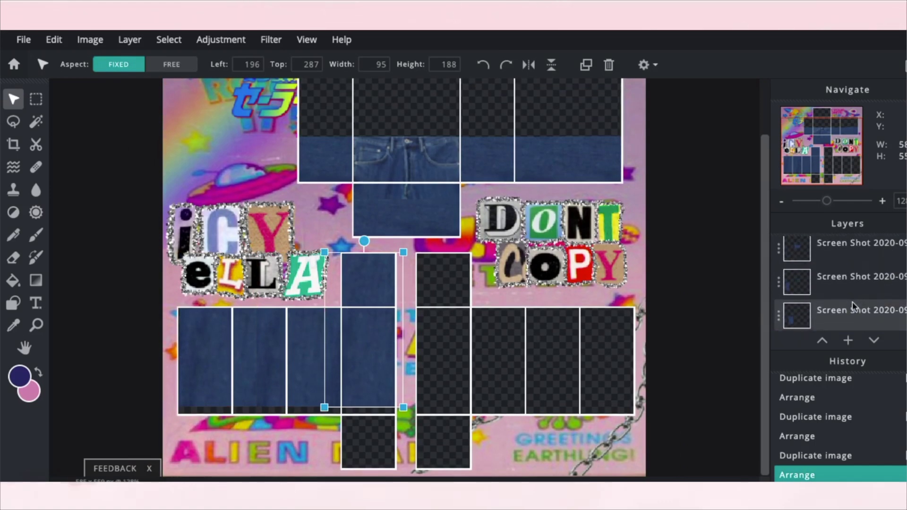
click(844, 311)
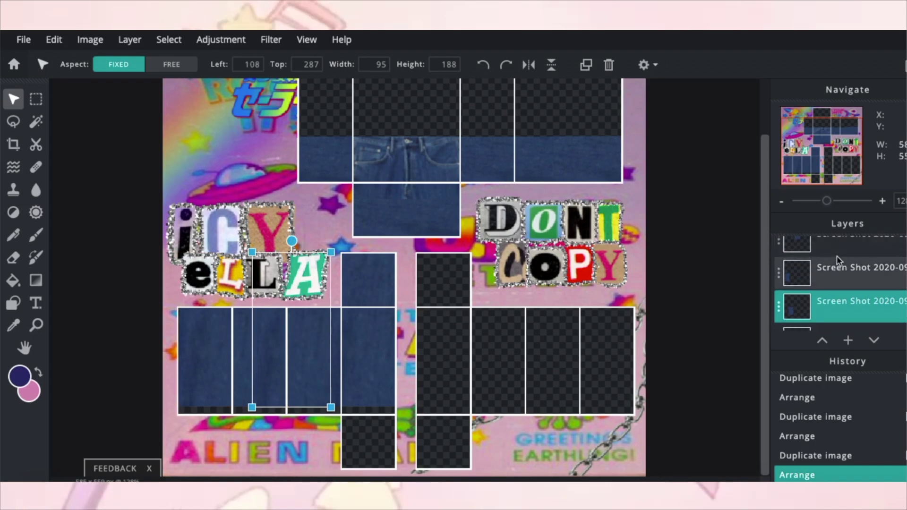
scroll(828, 265, down, 2)
scroll(829, 274, up, 2)
scroll(833, 290, down, 1)
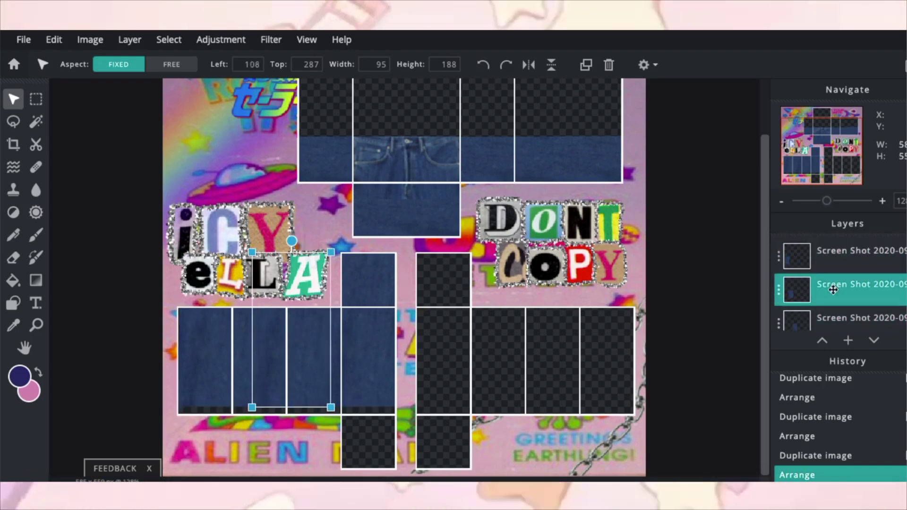
click(794, 269)
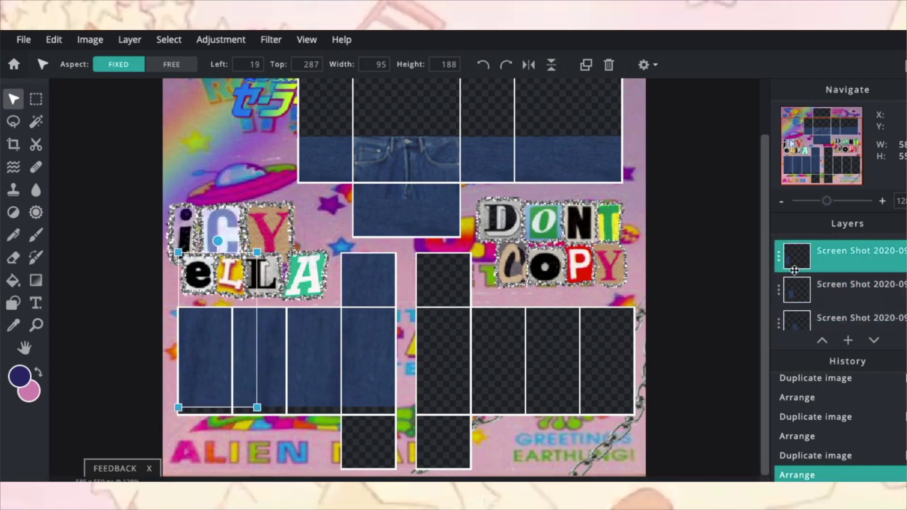
click(779, 257)
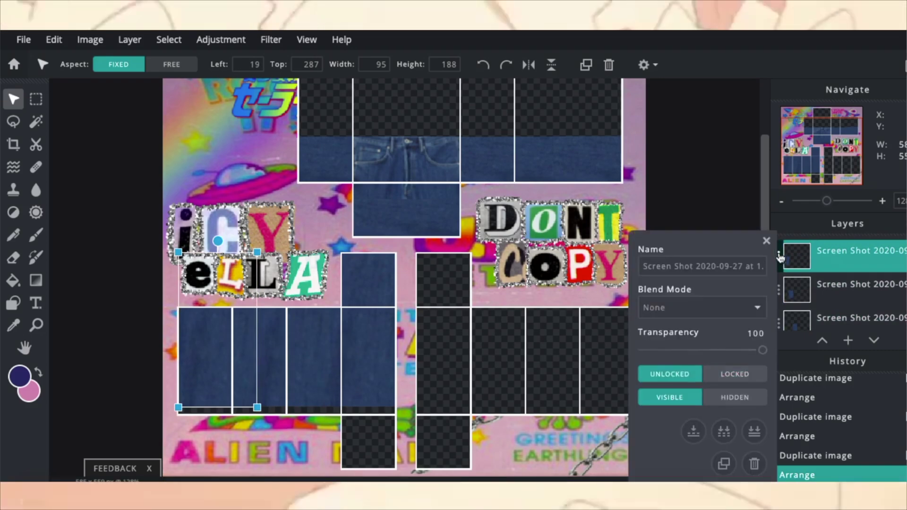
click(694, 432)
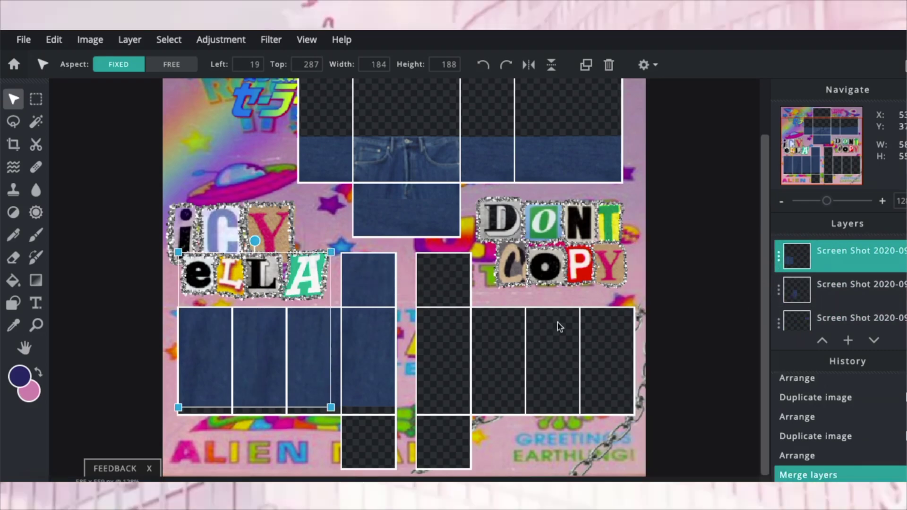
click(778, 257)
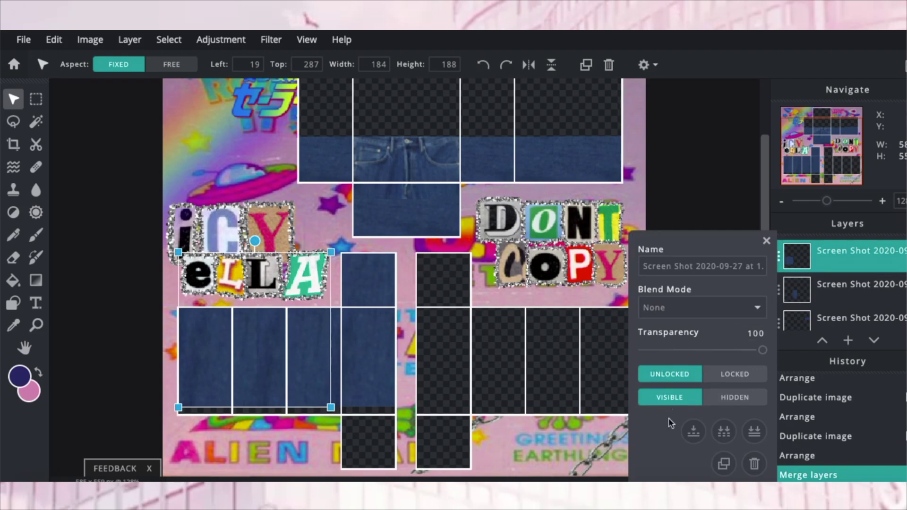
click(693, 431)
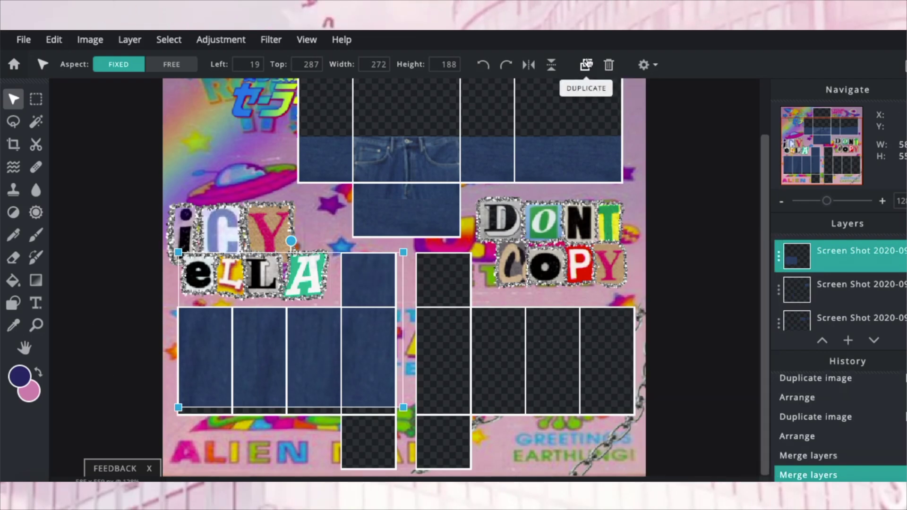
Step: Duplicate the merged left-leg denim and place the copy on the right leg panels
click(587, 64)
drag(353, 348, 525, 349)
click(695, 318)
Step: Save the pants template as a PNG named icytemplate and download it
scroll(638, 268, down, 3)
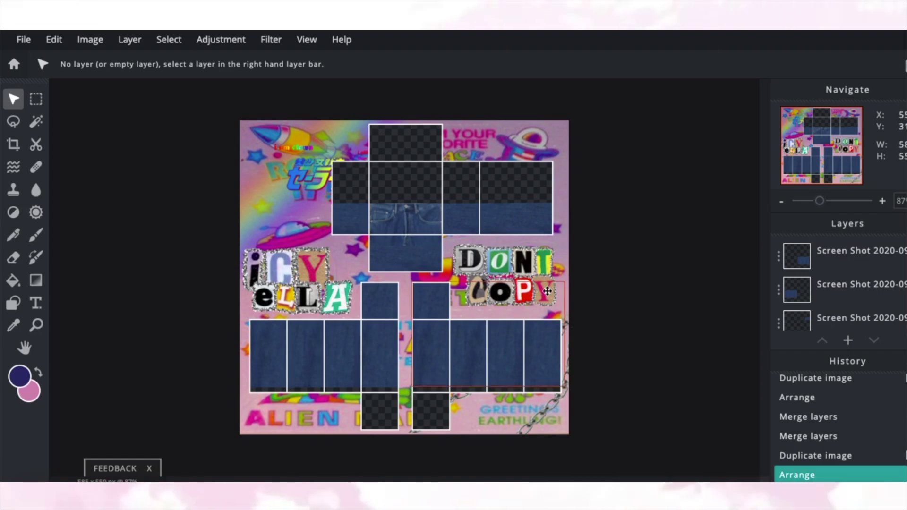
scroll(378, 360, up, 1)
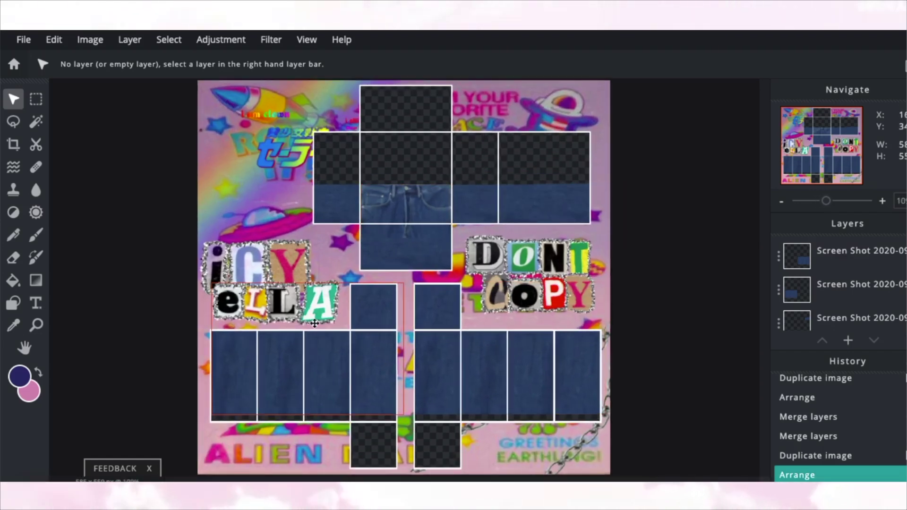
scroll(367, 179, down, 1)
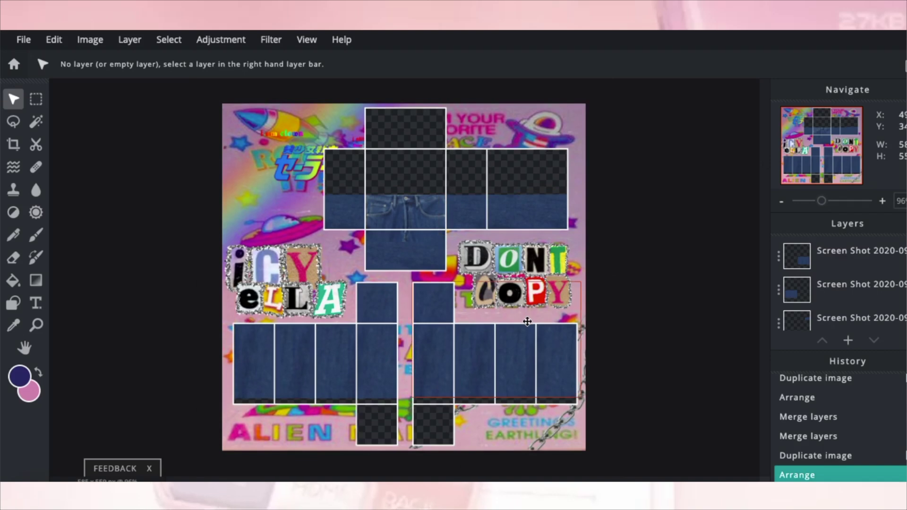
click(23, 46)
click(61, 153)
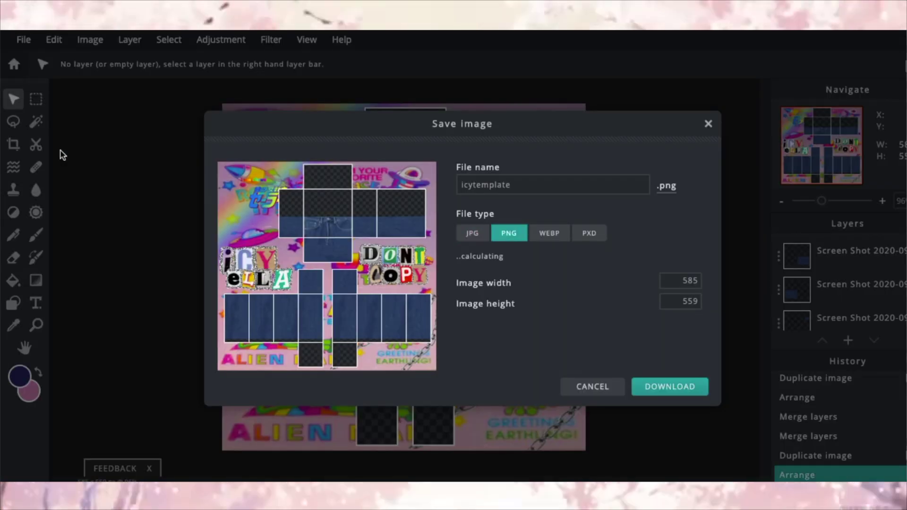
click(526, 186)
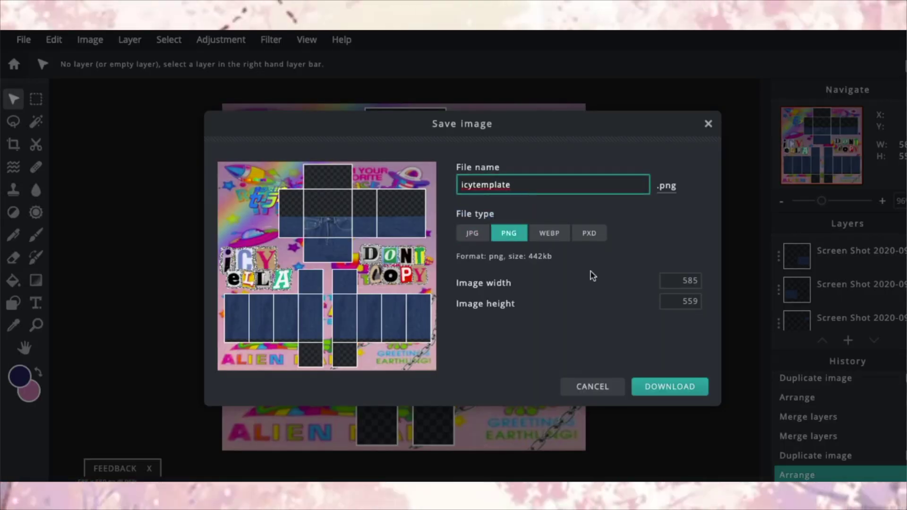
click(708, 124)
scroll(434, 115, down, 1)
scroll(435, 114, up, 2)
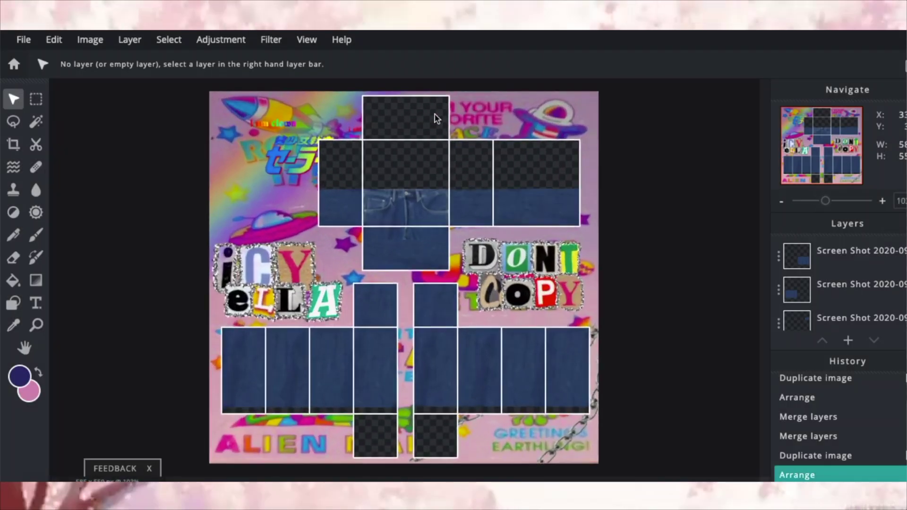
scroll(435, 114, up, 1)
scroll(432, 345, down, 1)
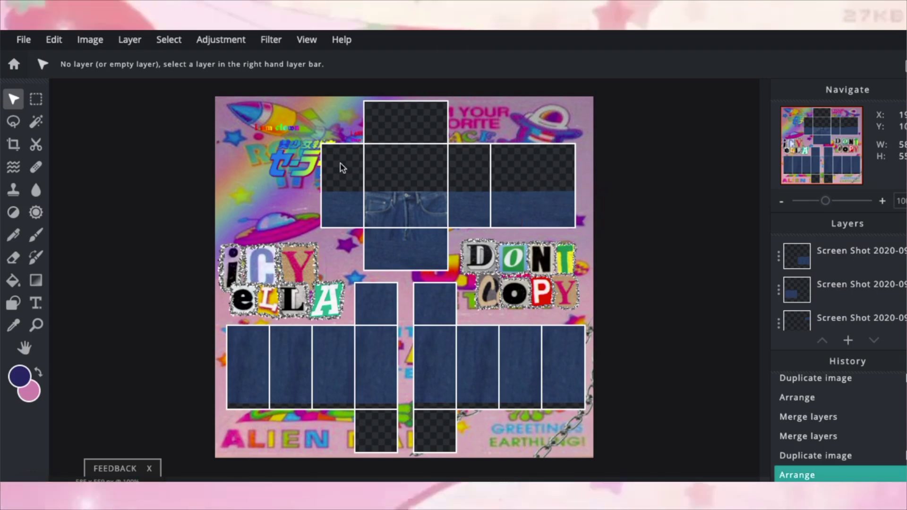
scroll(343, 168, up, 1)
scroll(342, 168, down, 1)
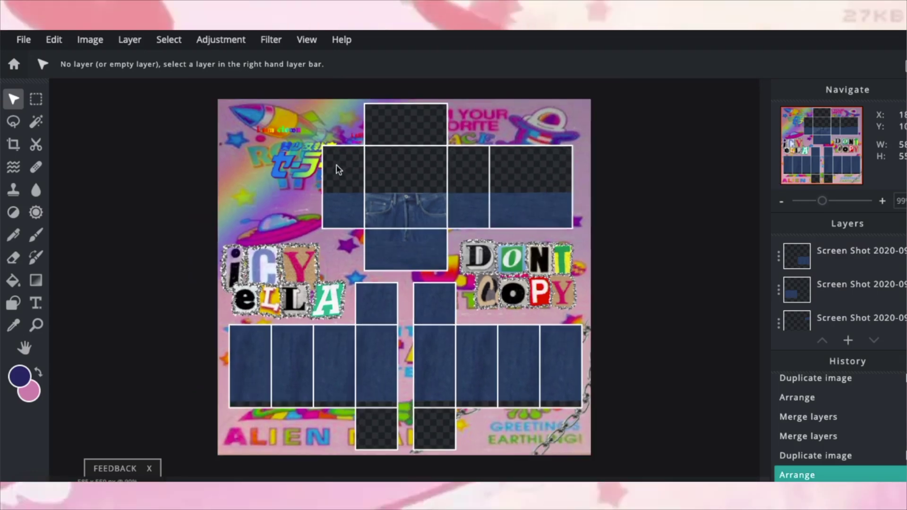